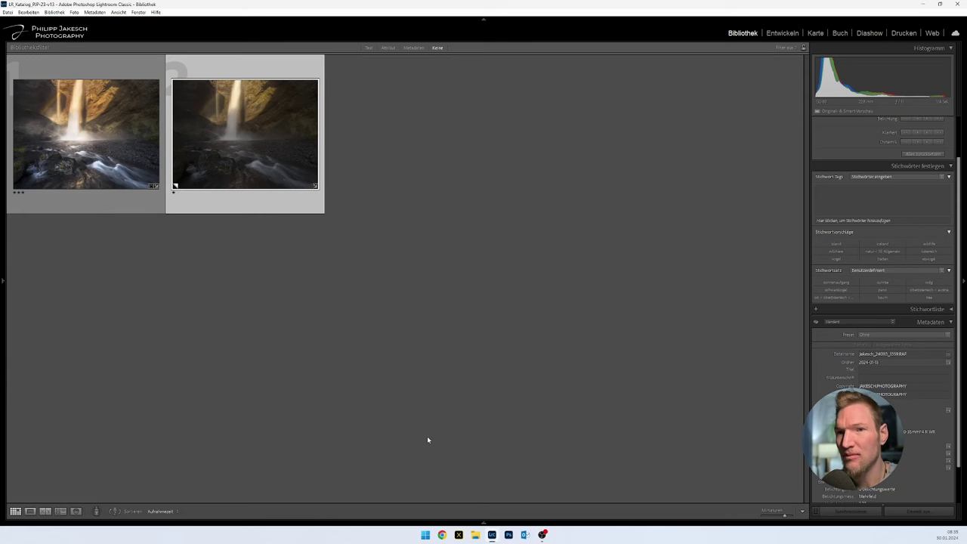
Step: Set Highlights -31, Shadows +37, Clarity +19, Vibrance +9, and raise a midtone tone-curve point
key("d")
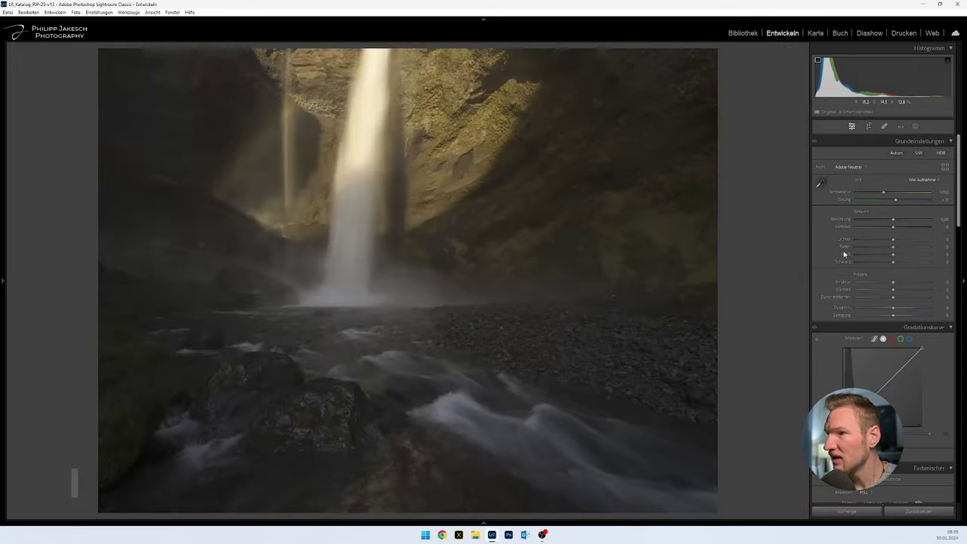
mouse_move(894, 242)
left_mouse_down()
mouse_move(881, 242)
mouse_move(907, 247)
left_mouse_up()
left_click_drag(894, 289, 900, 289)
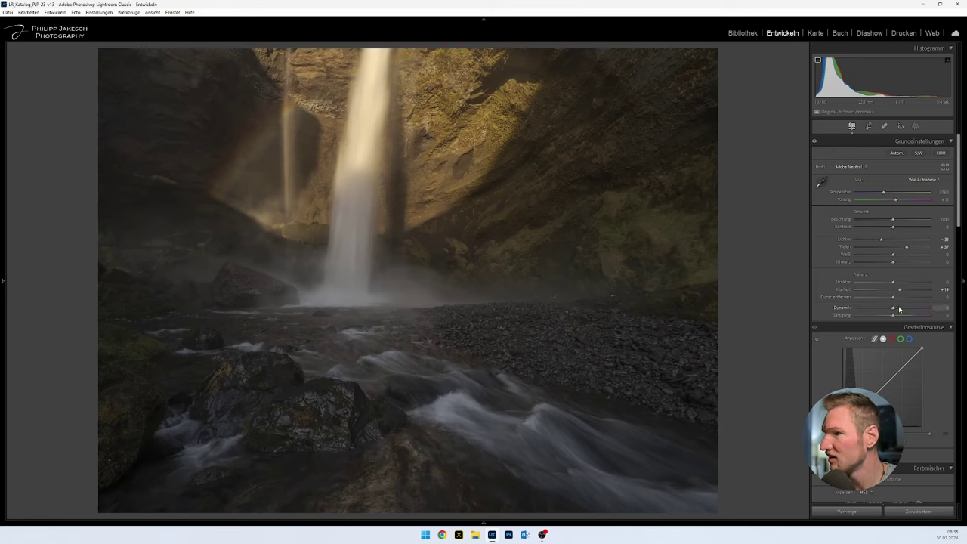
left_click_drag(901, 367, 898, 365)
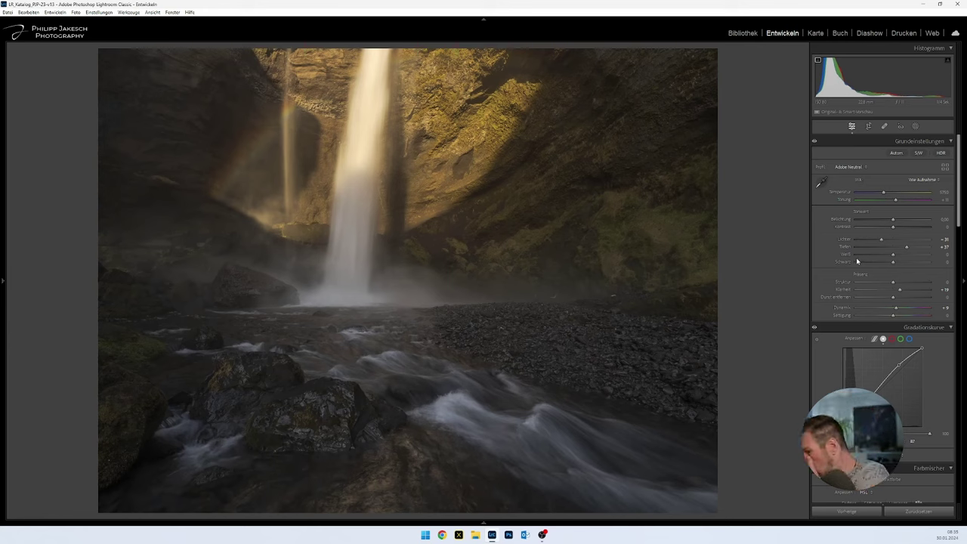
mouse_move(898, 365)
left_mouse_down()
mouse_move(893, 384)
mouse_move(898, 364)
left_mouse_up()
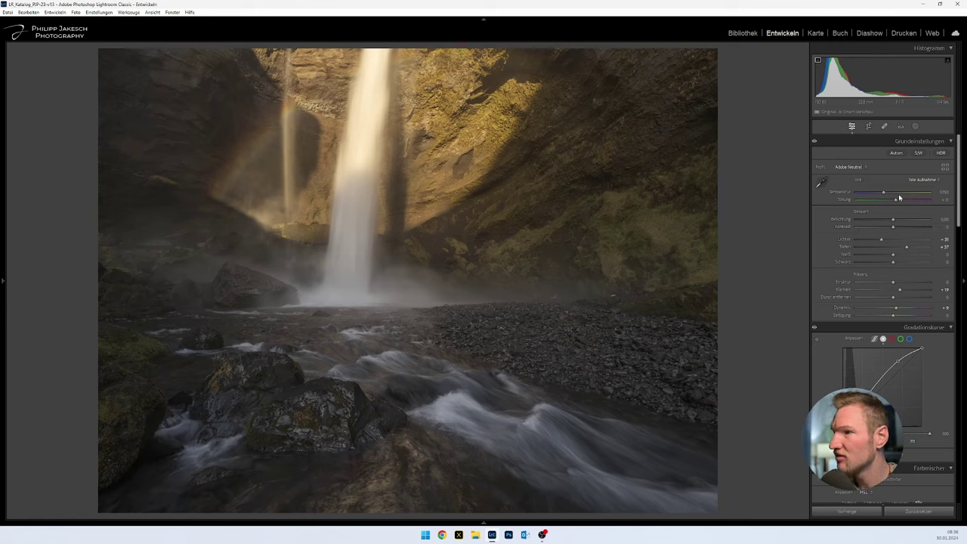
Step: Raise Exposure, check the waterfall detail at 1:1, then settle Exposure at +0.44
left_click_drag(893, 223, 903, 225)
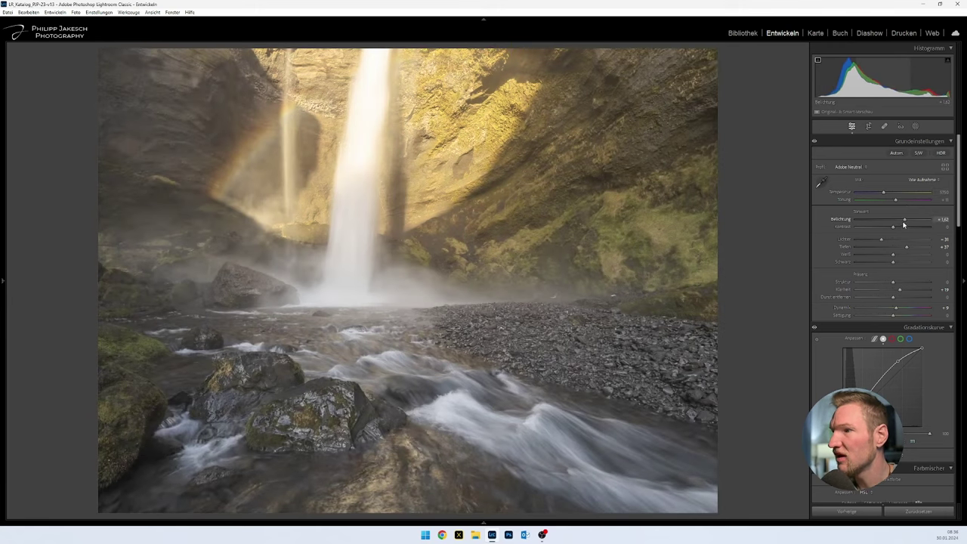
left_click_drag(903, 224, 901, 225)
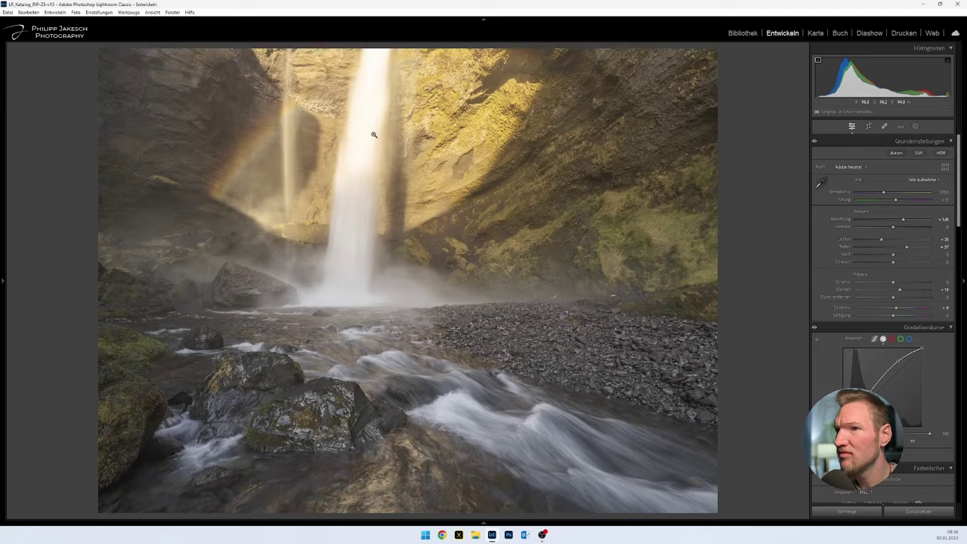
left_click(366, 101)
left_click_drag(391, 138, 366, 189)
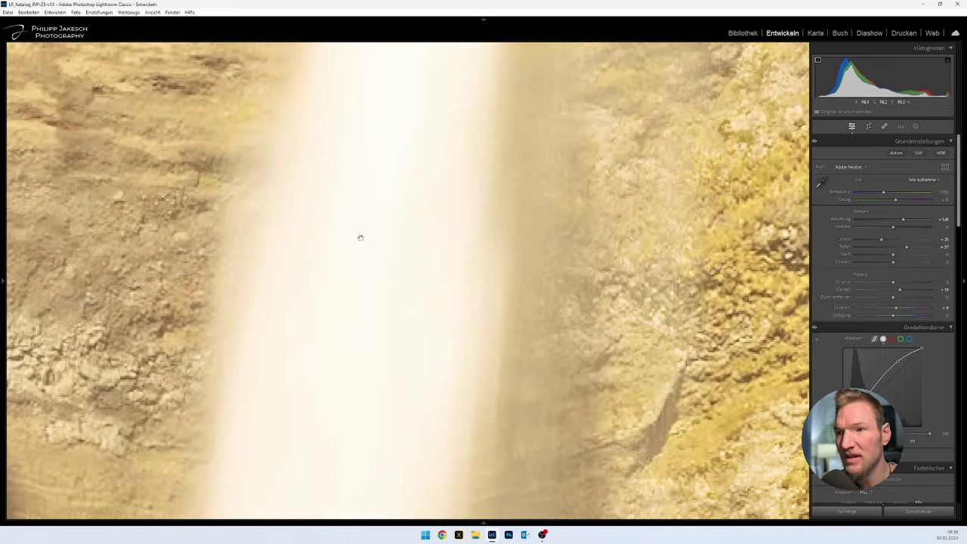
scroll(363, 179, "down", 3)
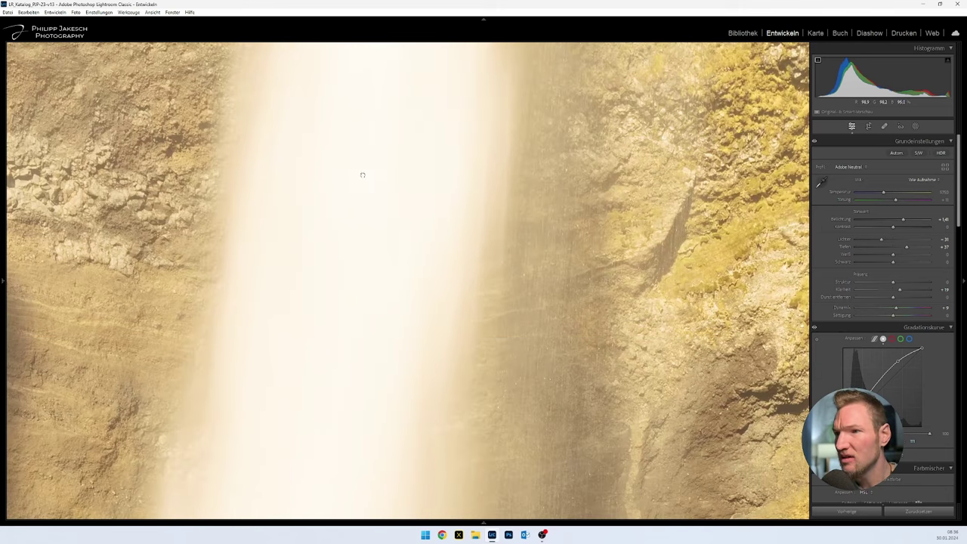
left_click(352, 237)
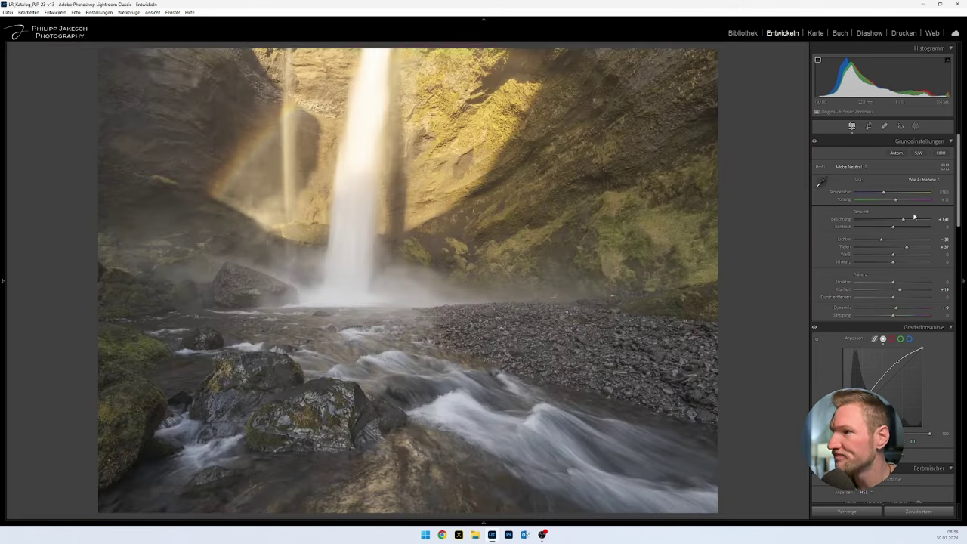
left_click_drag(903, 221, 897, 223)
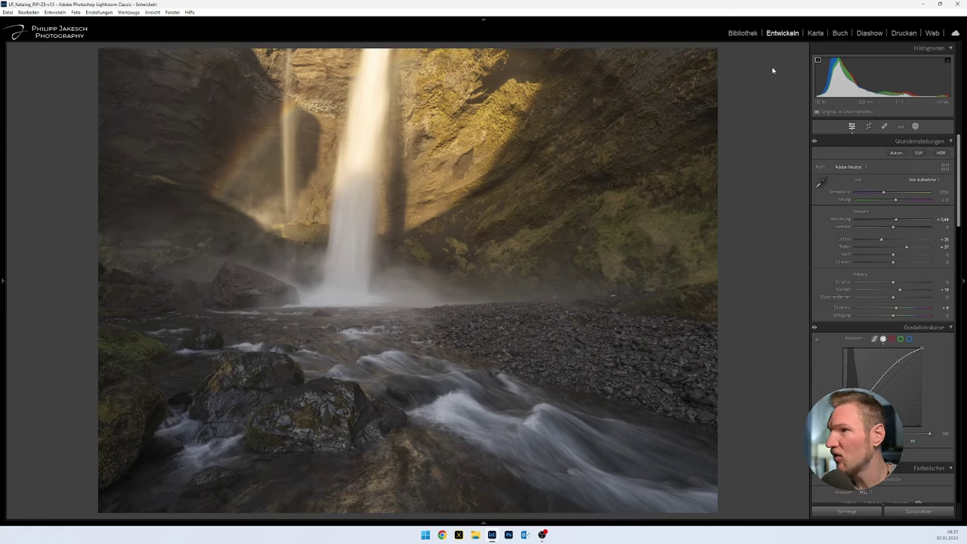
Step: Create a brush mask with Highlights and Whites set to 35
left_click(915, 126)
left_click(831, 198)
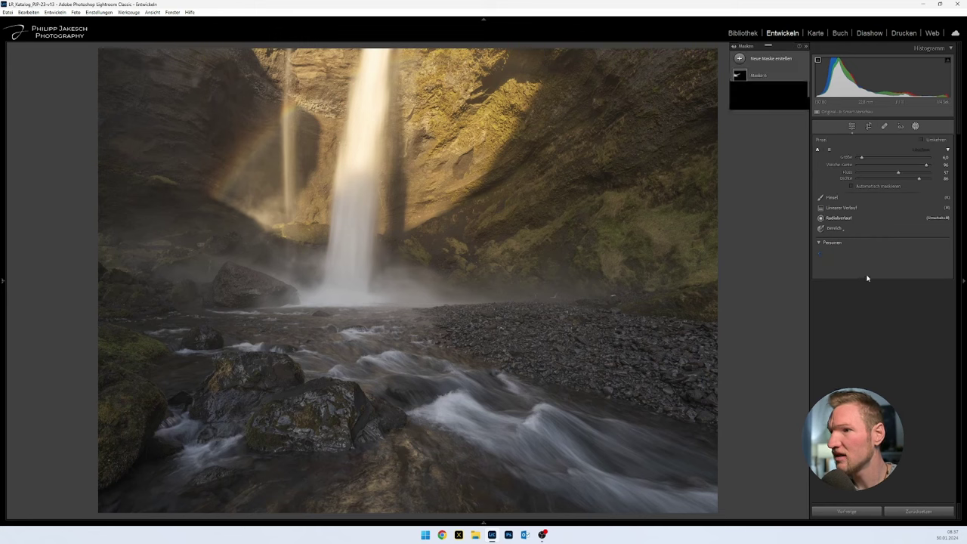
mouse_move(893, 279)
left_mouse_down()
mouse_move(907, 278)
mouse_move(906, 265)
left_mouse_up()
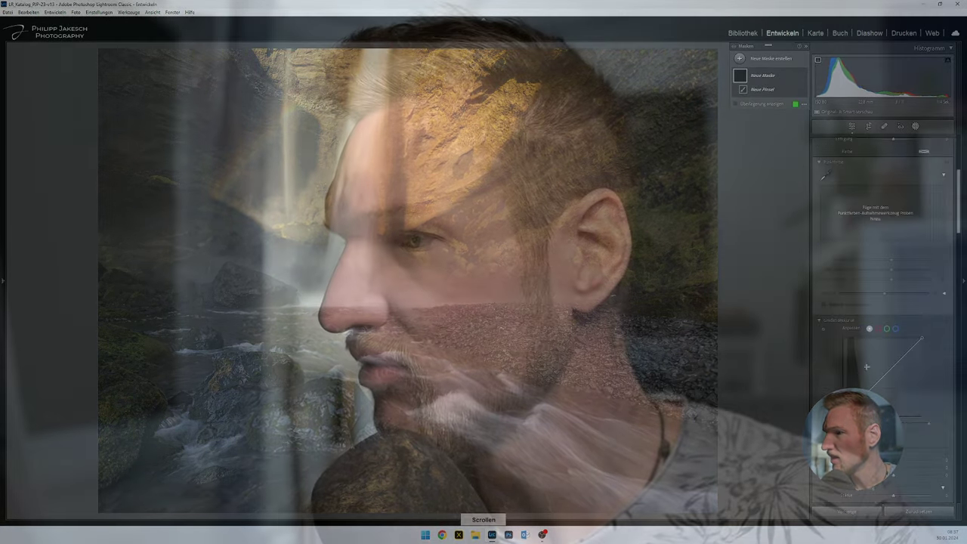
scroll(885, 348, "down", 5)
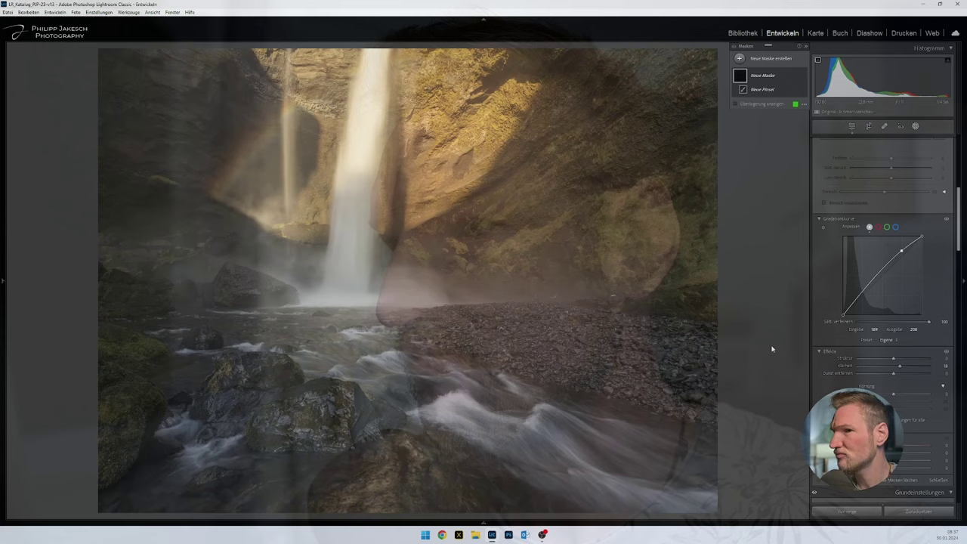
scroll(843, 342, "up", 3)
scroll(843, 341, "up", 5)
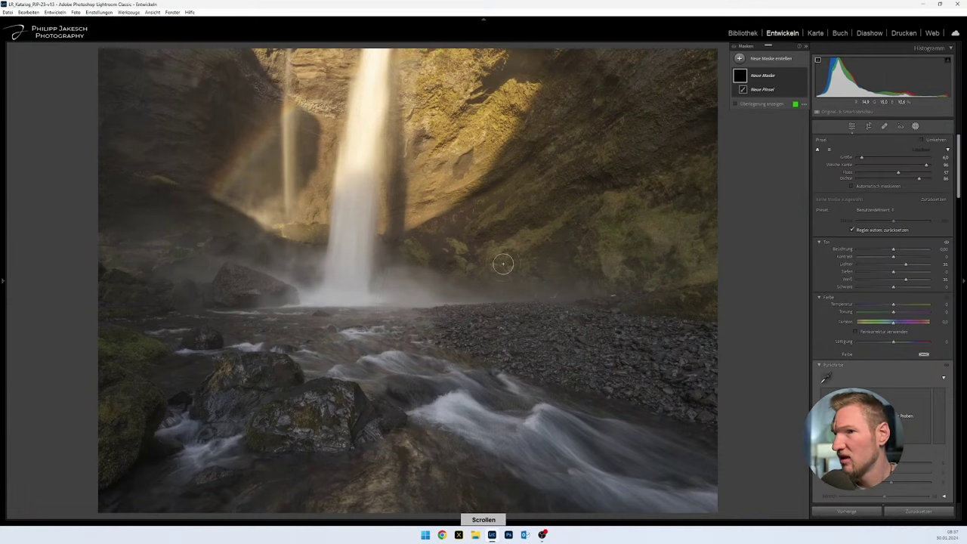
key("alt")
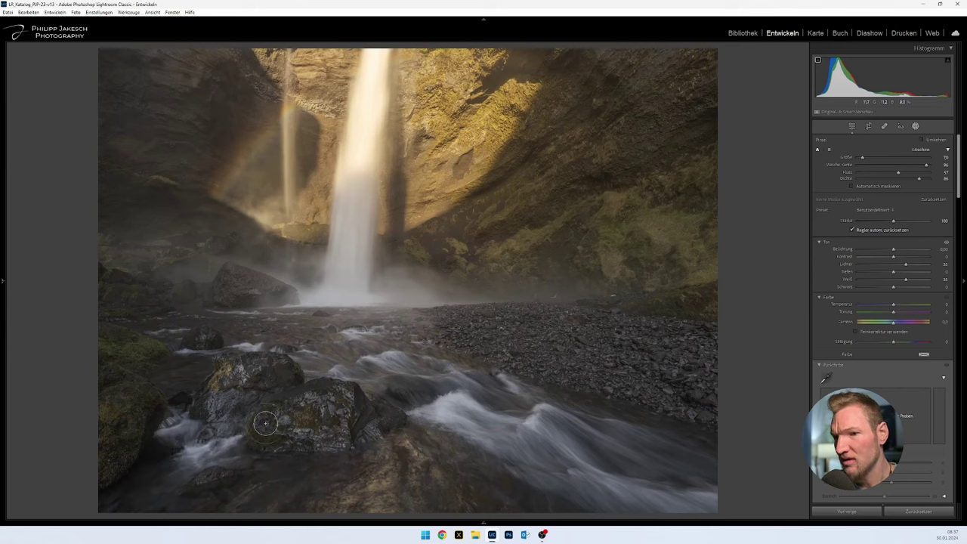
Step: Paint the brightening mask over the centre rock, the rushing water and the mist
mouse_move(317, 397)
left_mouse_down()
mouse_move(323, 431)
mouse_move(344, 435)
left_mouse_up()
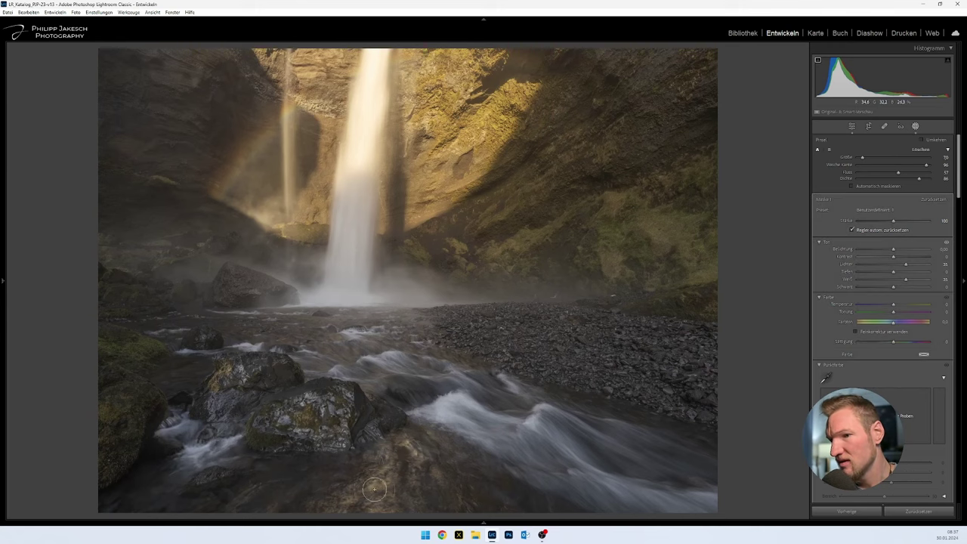
left_click_drag(413, 460, 446, 498)
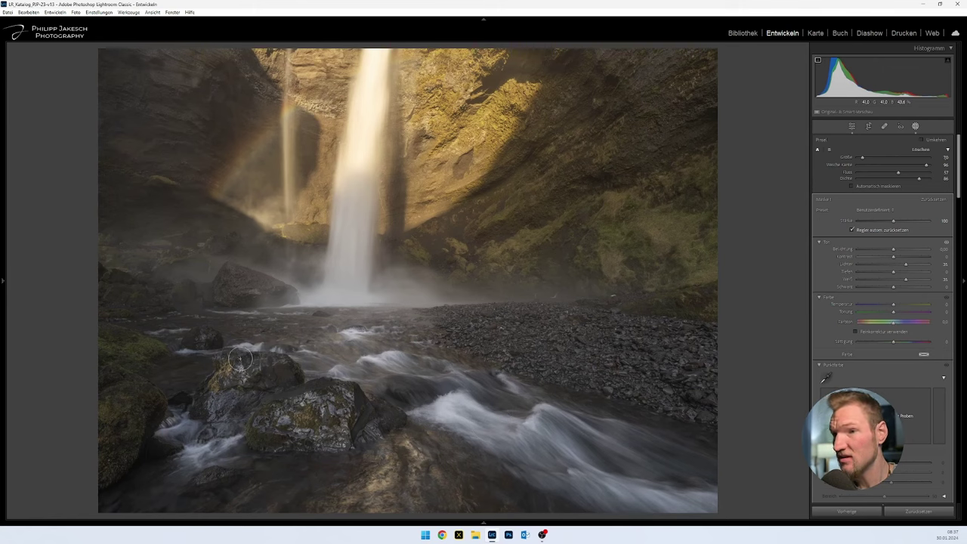
scroll(164, 368, "down", 3)
scroll(113, 446, "up", 5)
scroll(237, 276, "down", 5)
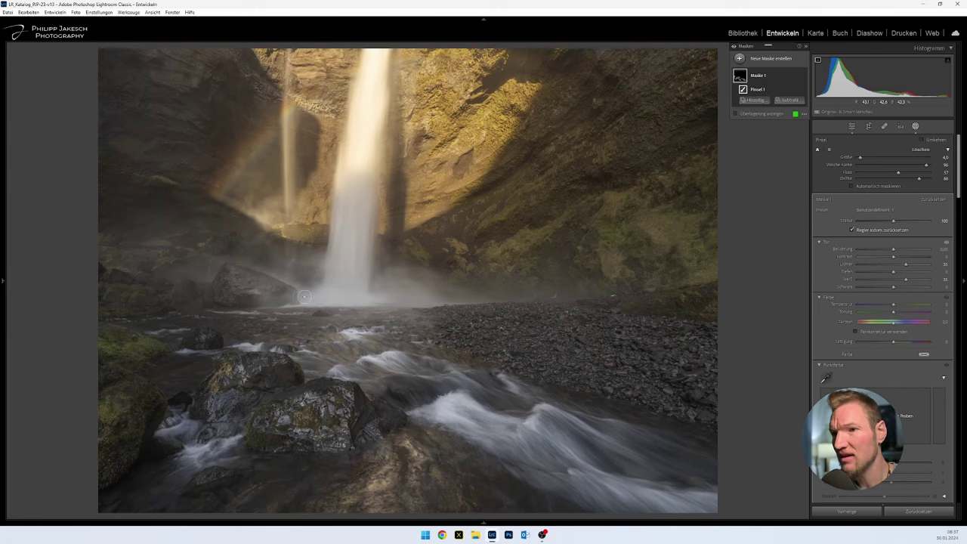
scroll(307, 296, "up", 5)
mouse_move(237, 264)
left_mouse_down()
mouse_move(439, 291)
mouse_move(520, 279)
mouse_move(479, 279)
left_mouse_up()
scroll(447, 279, "up", 5)
mouse_move(361, 272)
left_mouse_down()
mouse_move(346, 212)
mouse_move(369, 277)
left_mouse_up()
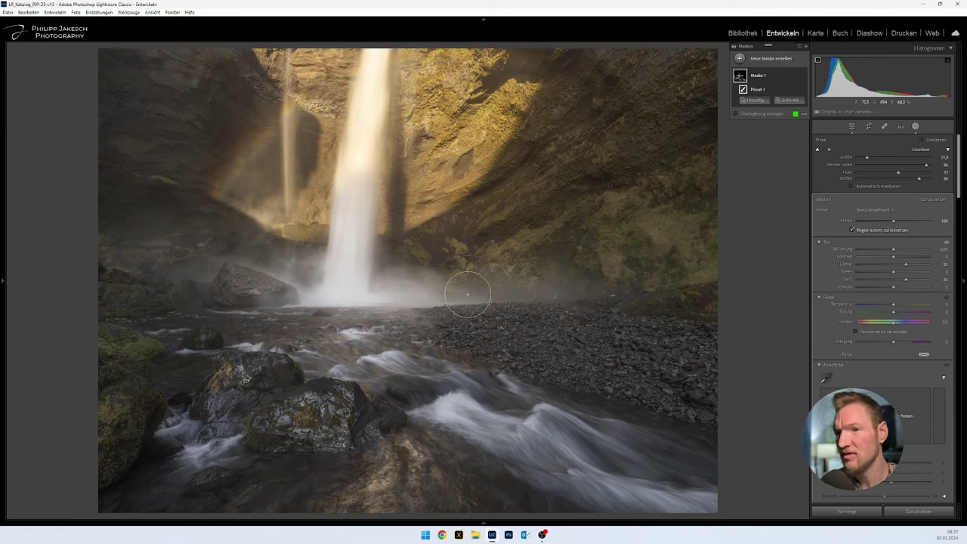
Step: Toggle Mask 1's visibility to compare before and after, leaving it on
left_click(803, 78)
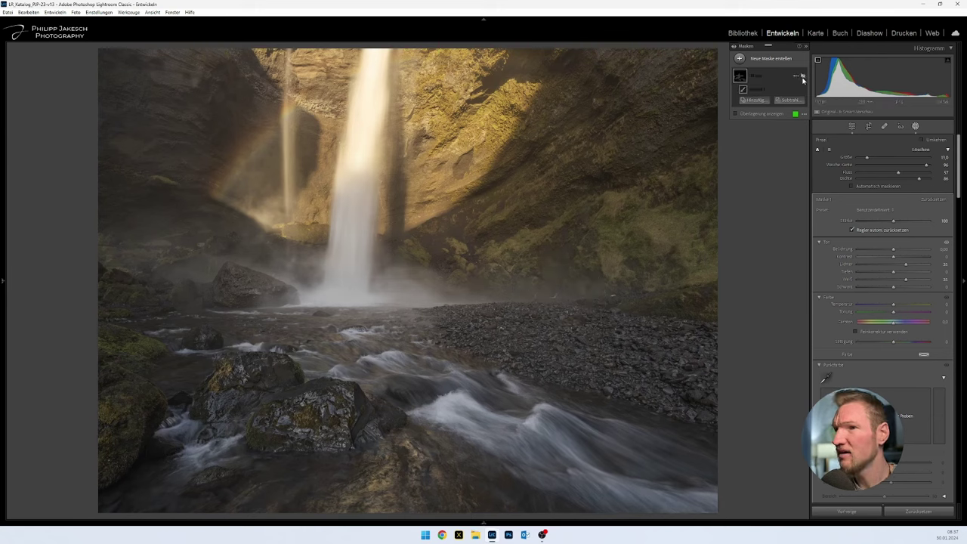
left_click(803, 78)
left_click(803, 80)
left_click(803, 79)
left_click(804, 82)
left_click(804, 81)
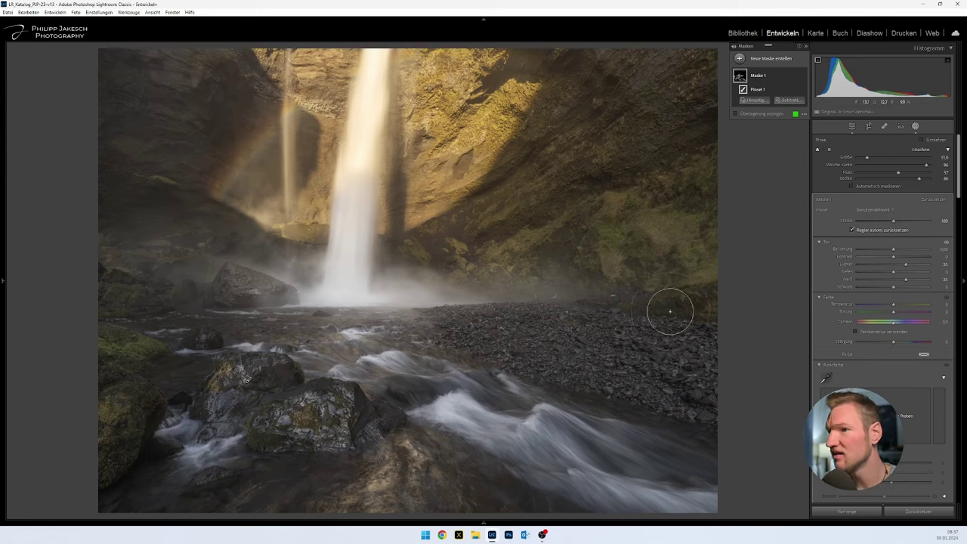
scroll(520, 157, "down", 5)
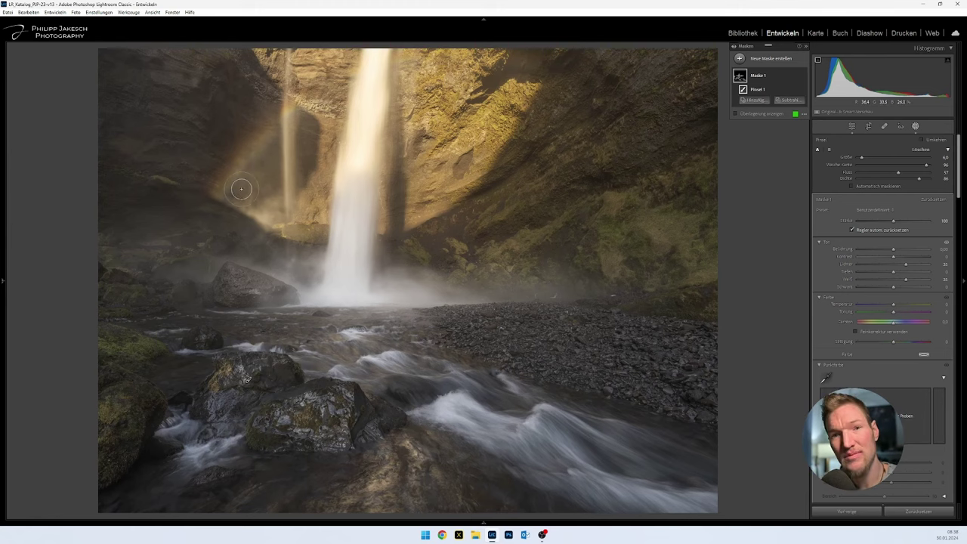
Step: Paint a second brush mask over the upper-left rock face
key("k")
key("k")
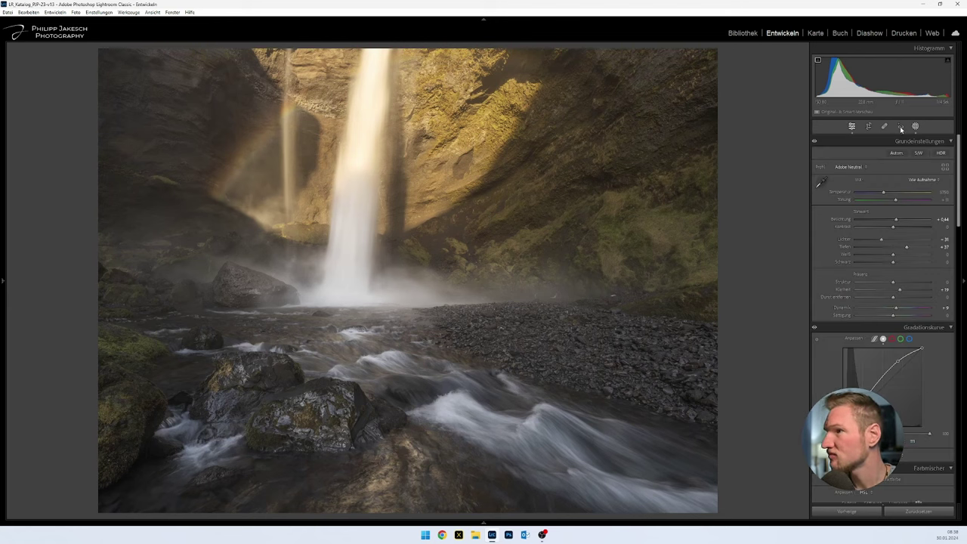
scroll(903, 281, "down", 5)
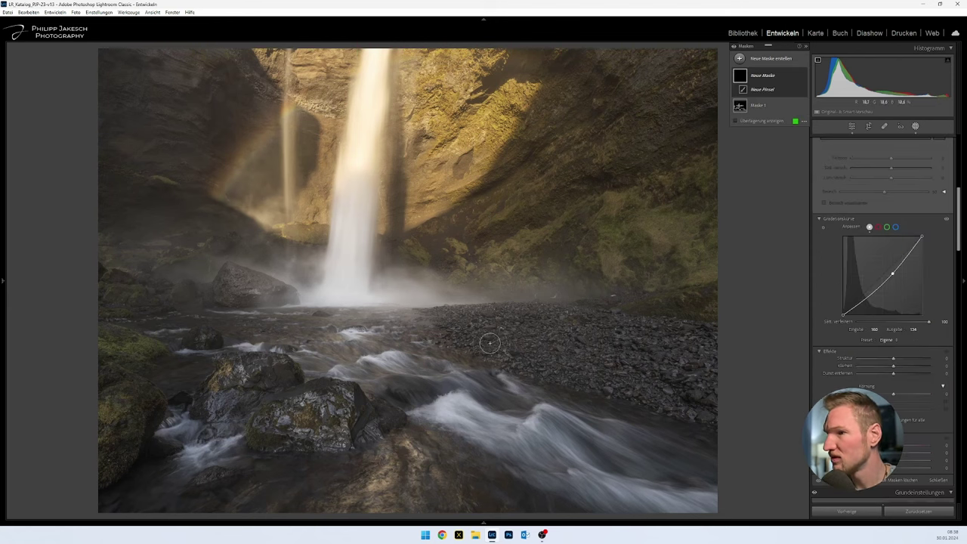
left_click_drag(280, 300, 215, 293)
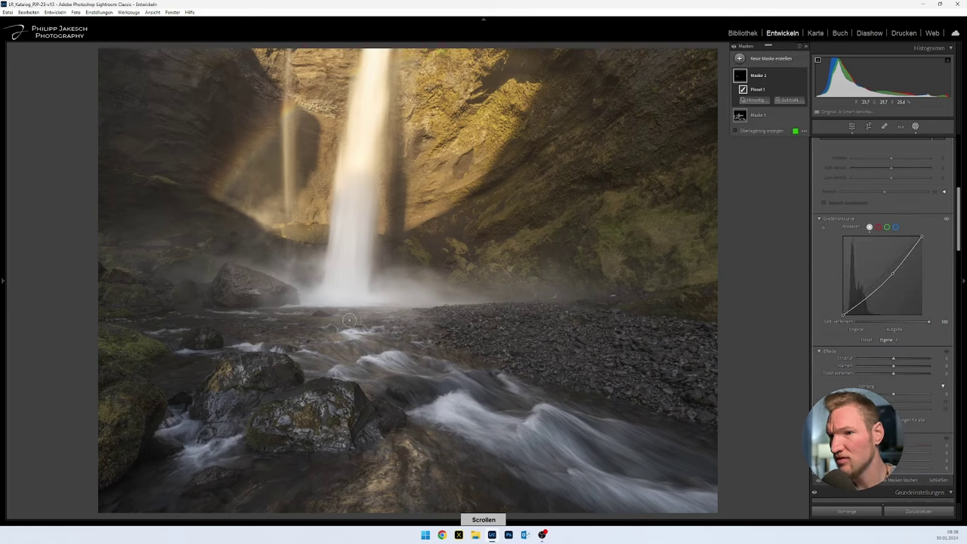
mouse_move(206, 231)
left_mouse_down()
mouse_move(116, 139)
mouse_move(188, 116)
mouse_move(99, 67)
mouse_move(229, 114)
mouse_move(223, 122)
mouse_move(273, 166)
mouse_move(476, 178)
mouse_move(400, 148)
mouse_move(440, 198)
mouse_move(588, 142)
mouse_move(508, 176)
mouse_move(644, 151)
mouse_move(568, 201)
mouse_move(681, 223)
mouse_move(645, 295)
mouse_move(703, 309)
left_mouse_up()
scroll(748, 389, "up", 3)
scroll(612, 423, "down", 3)
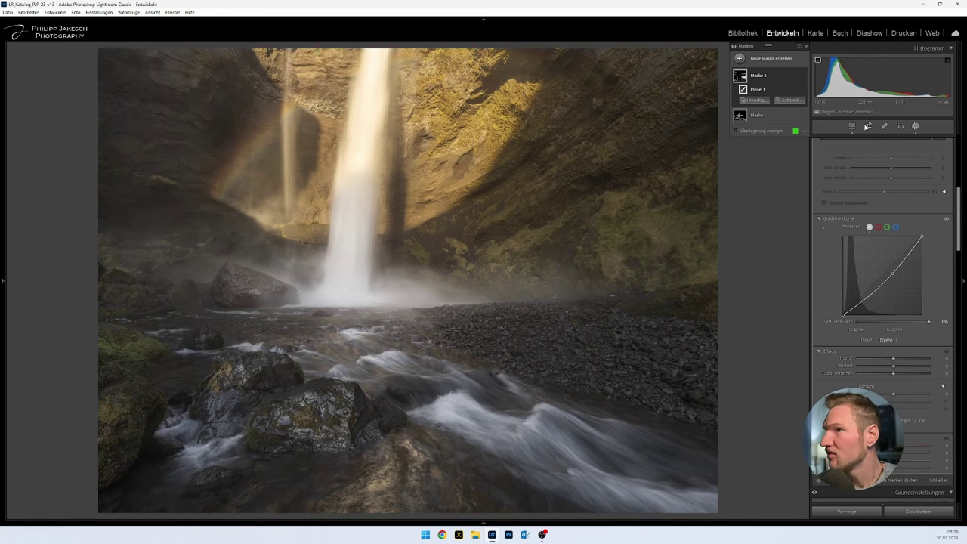
Step: Add a Luminance Range mask sampled from the waterfall and widen its range
left_click(740, 58)
left_click(786, 173)
left_click(389, 118)
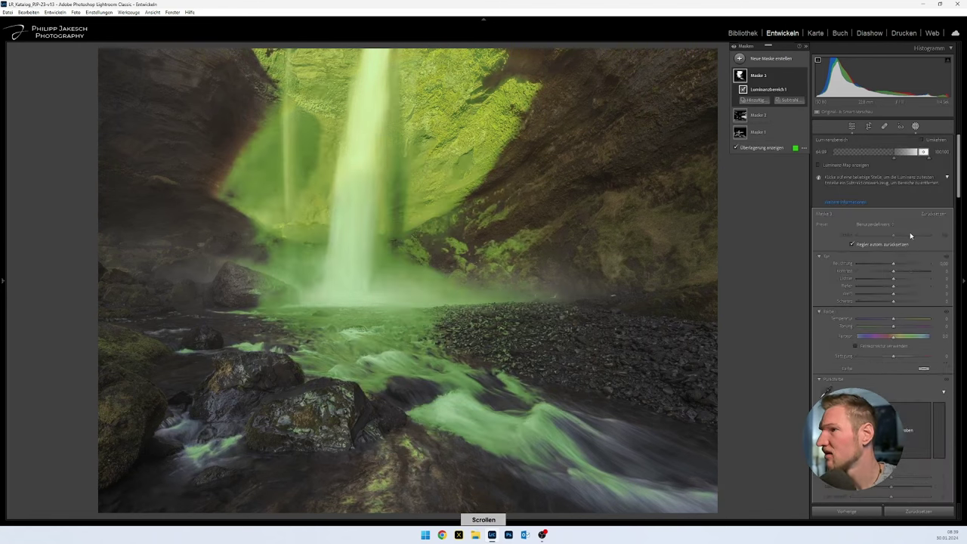
left_click_drag(907, 151, 882, 160)
Step: Subtract parts of the luminance mask with a brush and lower its Amount
left_click(800, 78)
left_click(827, 113)
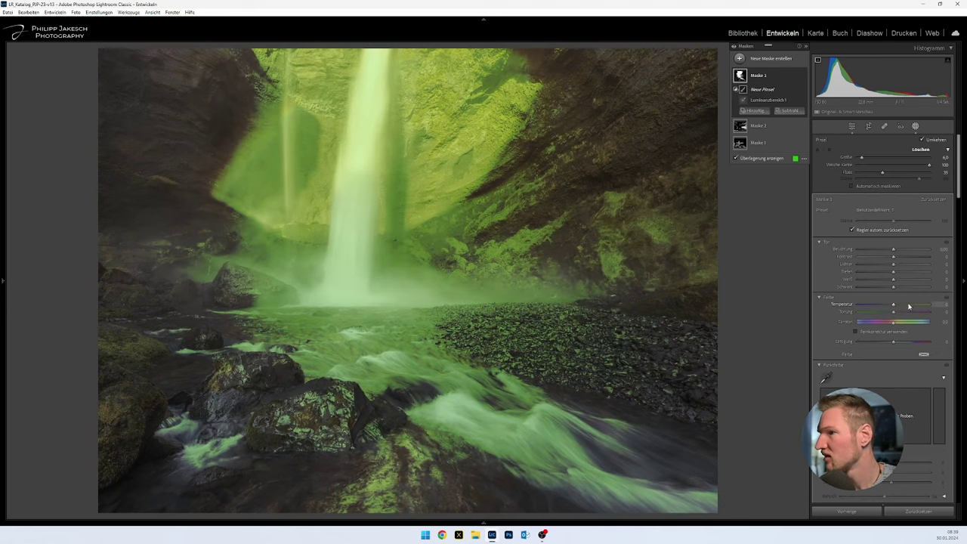
scroll(427, 146, "up", 5)
scroll(427, 146, "down", 3)
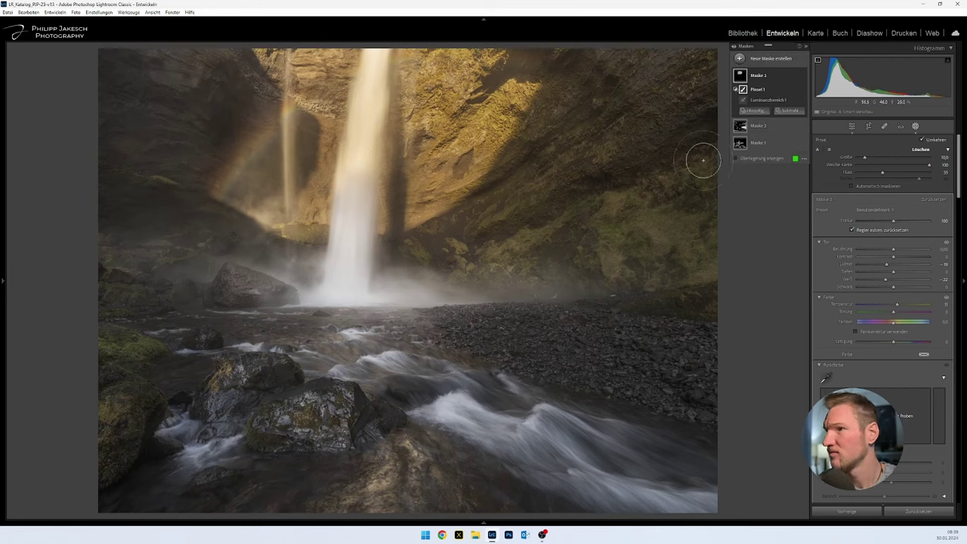
left_click_drag(916, 220, 882, 224)
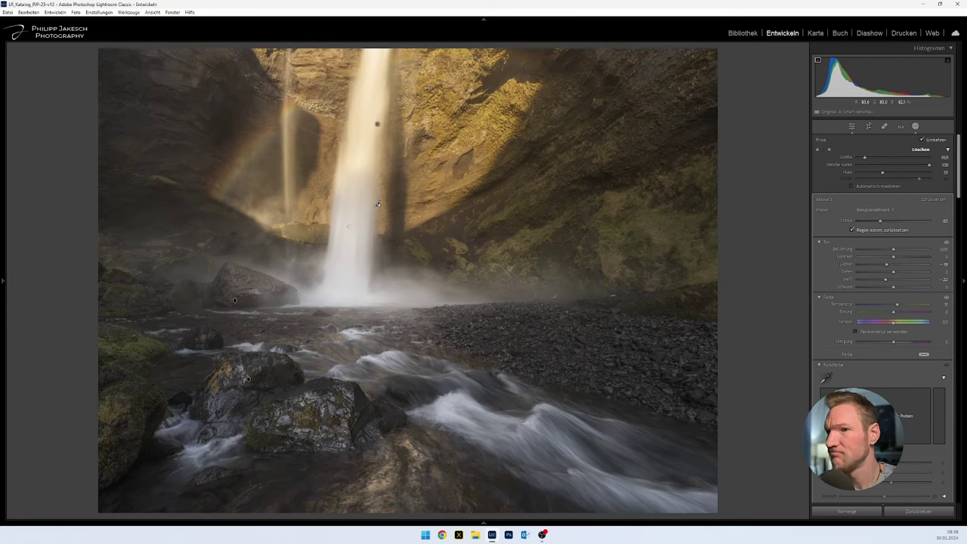
Step: Start a new brush mask and lift the midtones in its tone curve
left_click(754, 80)
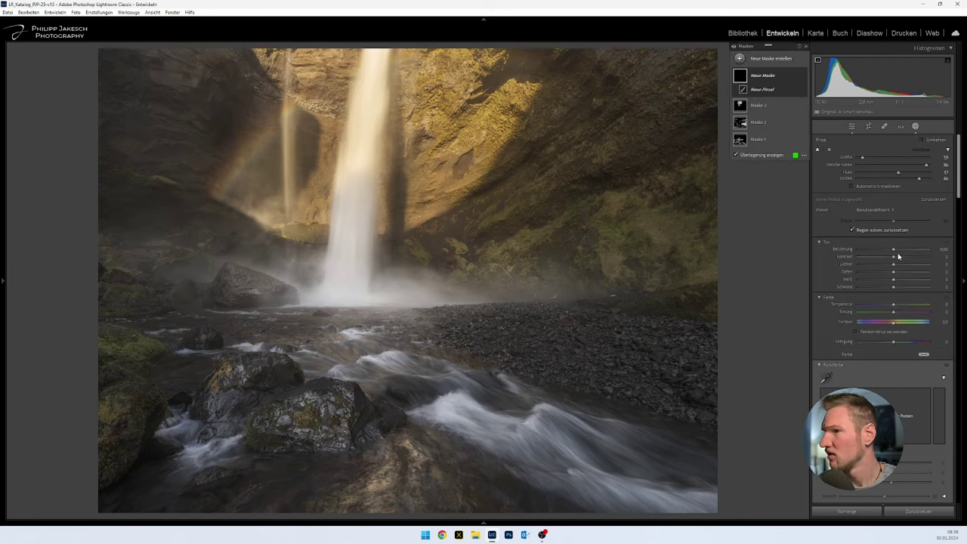
scroll(903, 348, "down", 5)
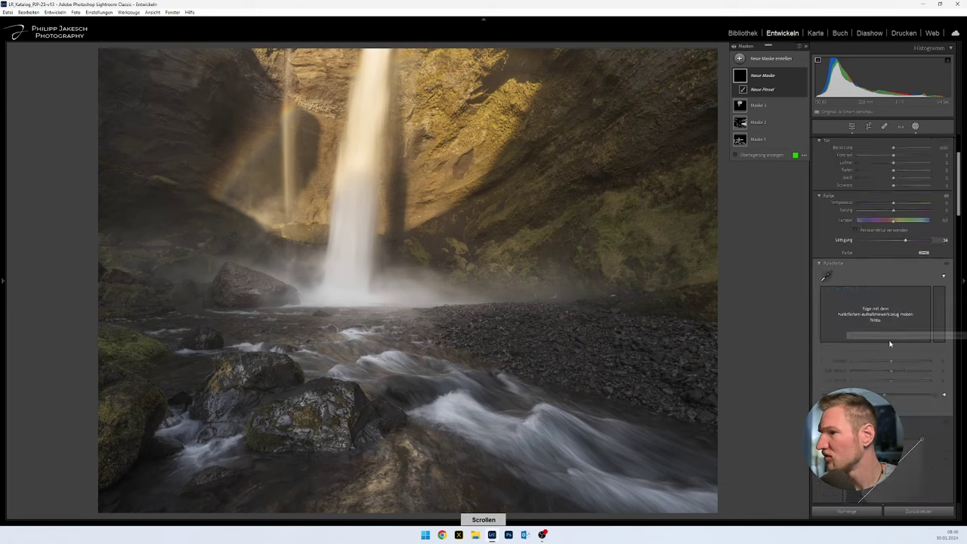
left_click_drag(892, 160, 877, 173)
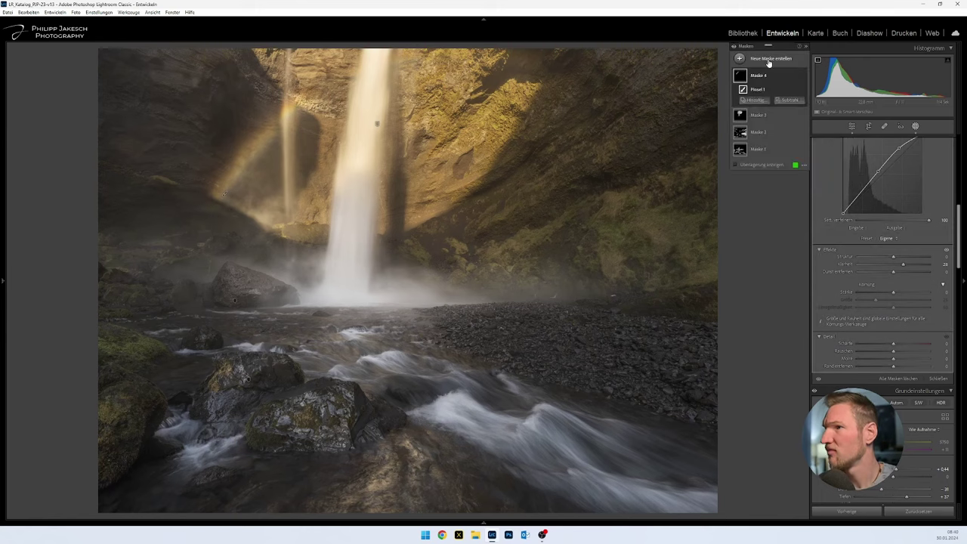
scroll(859, 299, "up", 5)
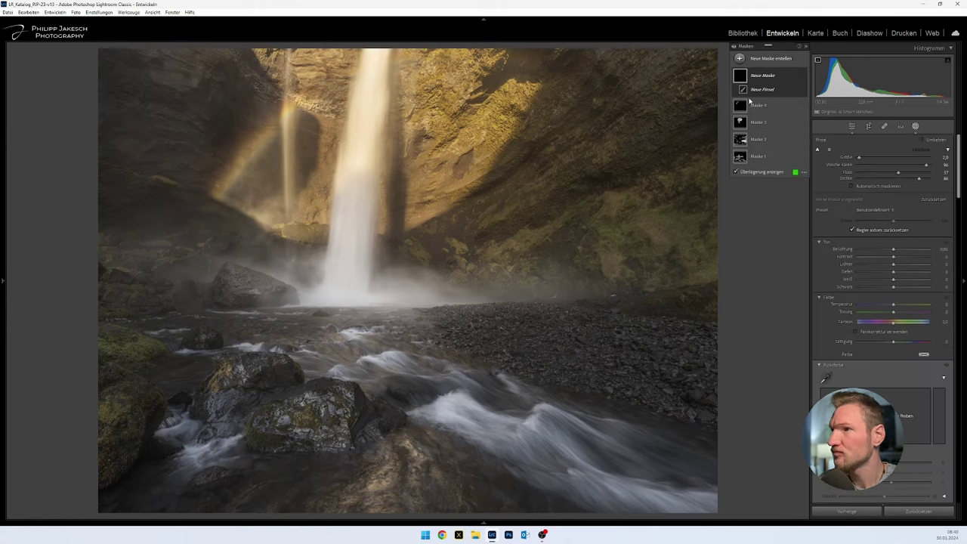
Step: Undo the accidental photo removal and turn Mask 4's effect back on
left_click(907, 279)
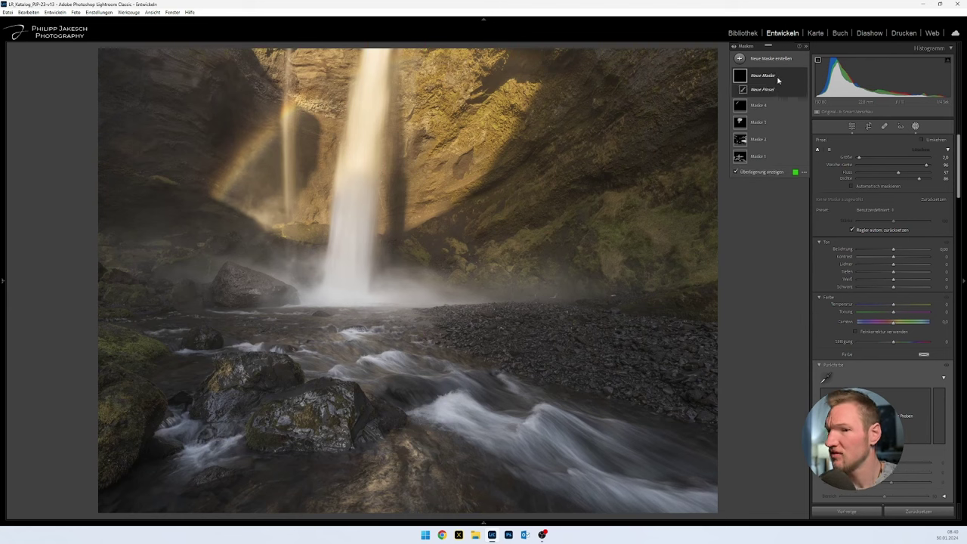
key("Delete")
key("ctrl+z")
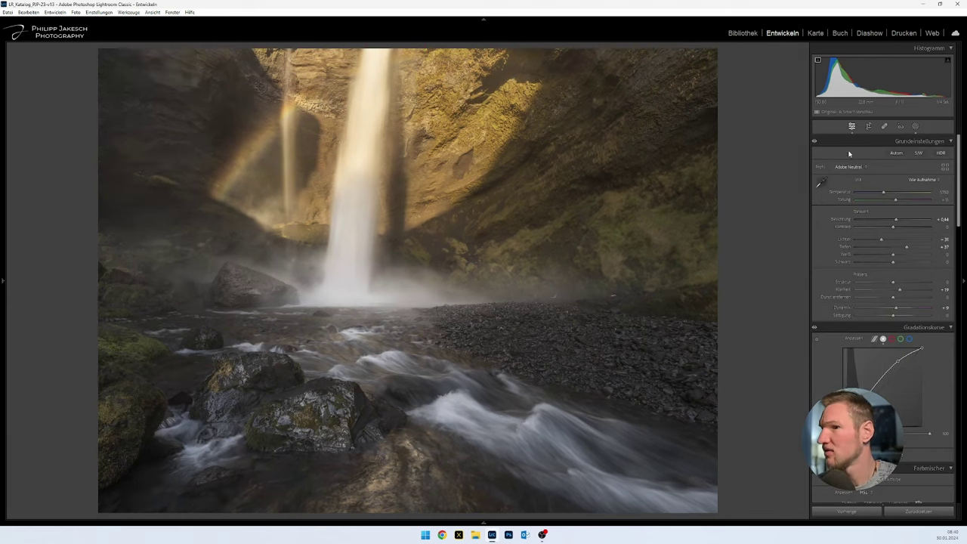
key("shift+w")
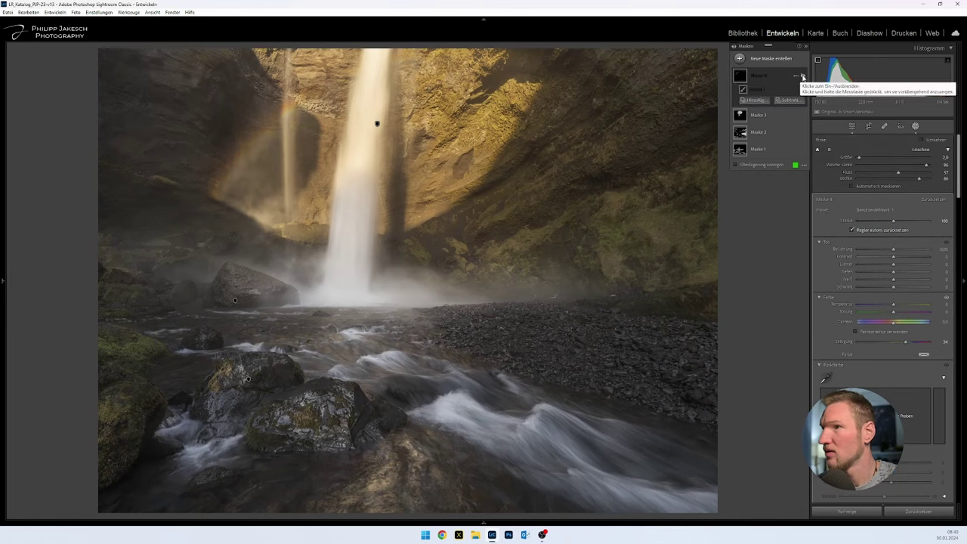
left_click(803, 77)
Step: Paint Mask 4 over the rainbow and set Dehaze to 12
left_click(223, 195)
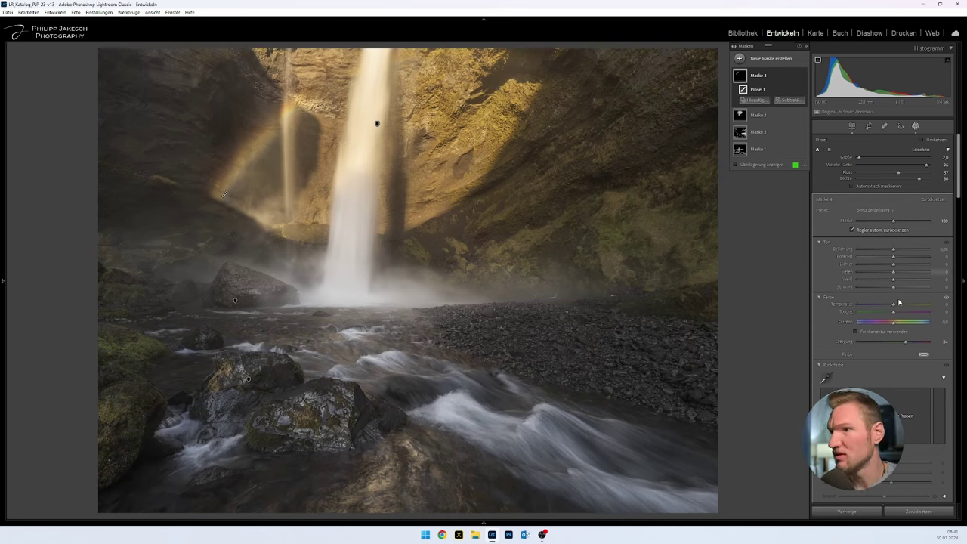
scroll(906, 310, "down", 6)
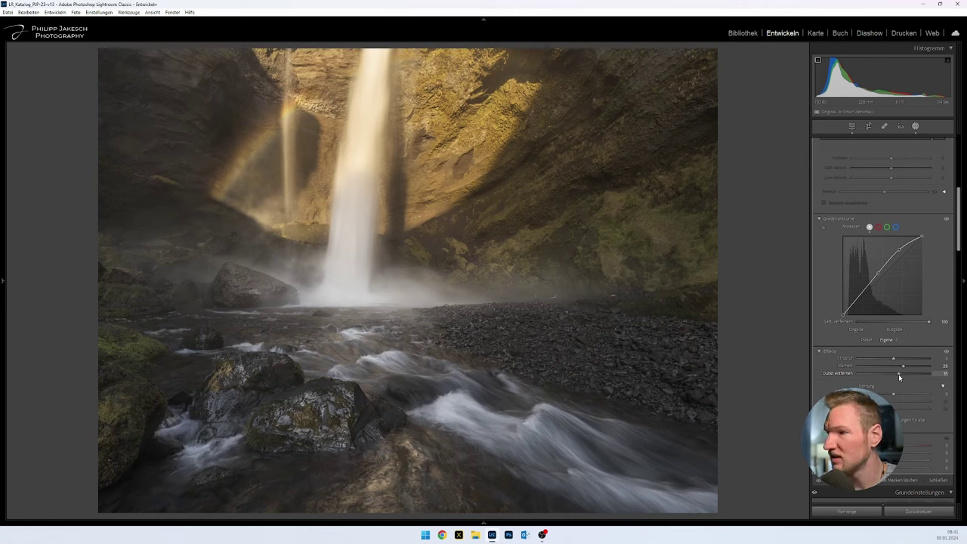
left_click_drag(899, 377, 898, 377)
Step: Add a fifth brush mask with the overlay hidden and a raised tone-curve point
key("k")
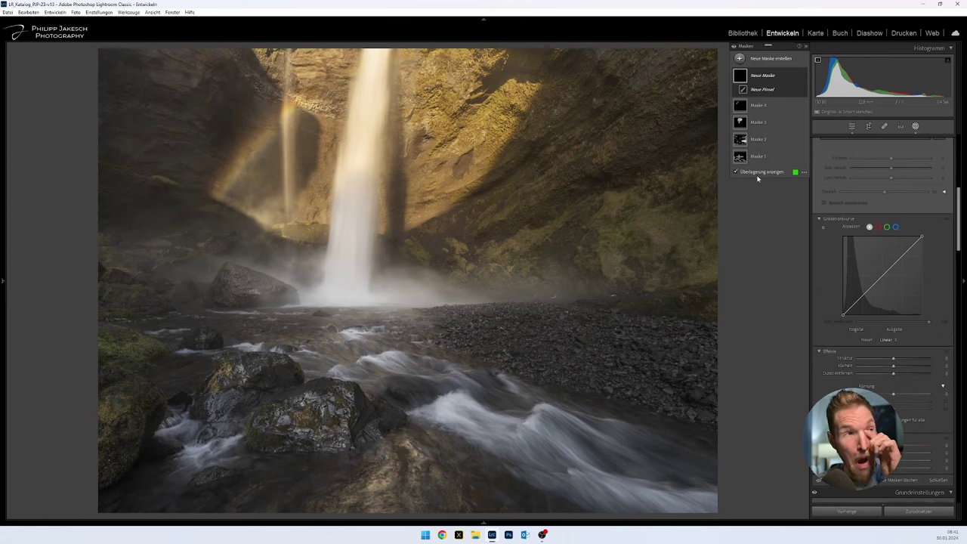
scroll(859, 241, "up", 5)
key("o")
left_click_drag(902, 359, 901, 348)
scroll(902, 349, "down", 5)
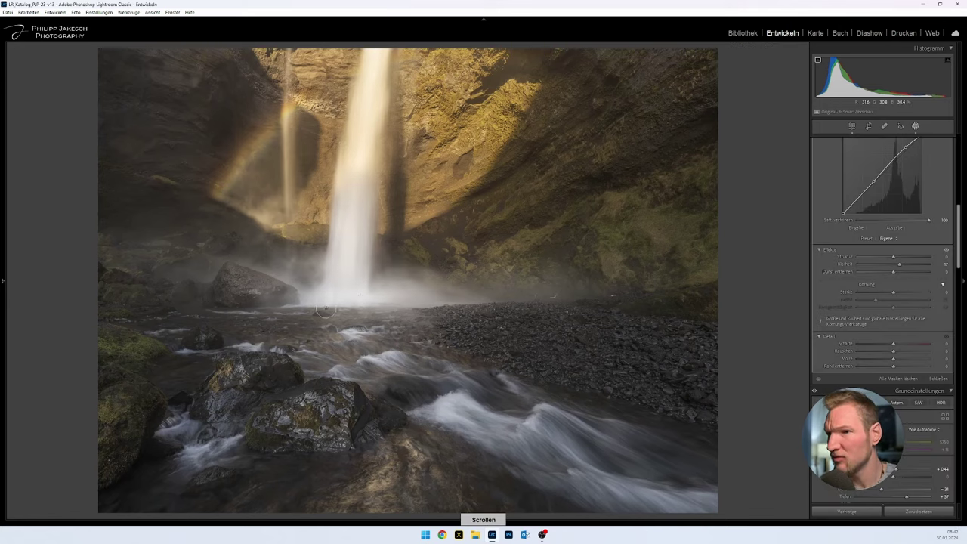
scroll(259, 177, "up", 2)
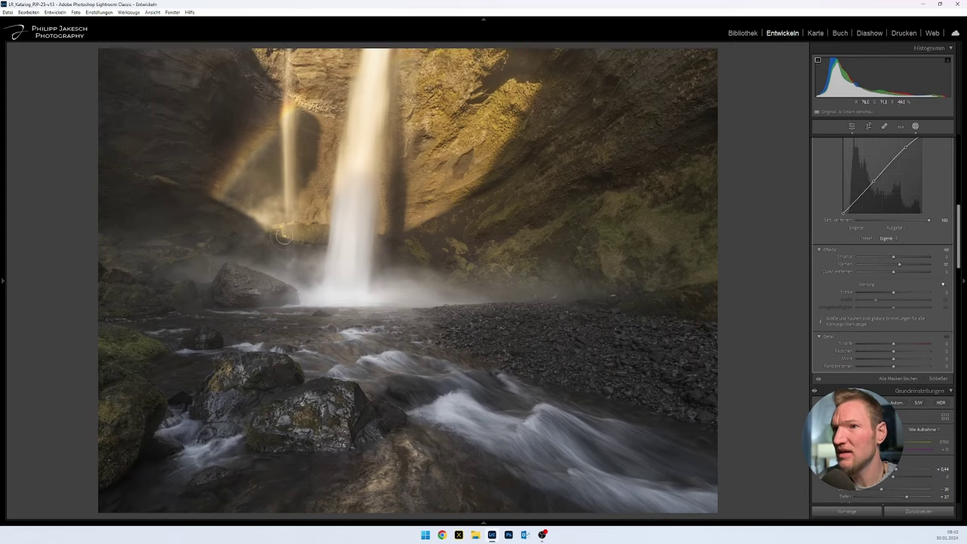
Step: Nudge the photo slightly left inside the crop, straightening it by about 0.87°
key("r")
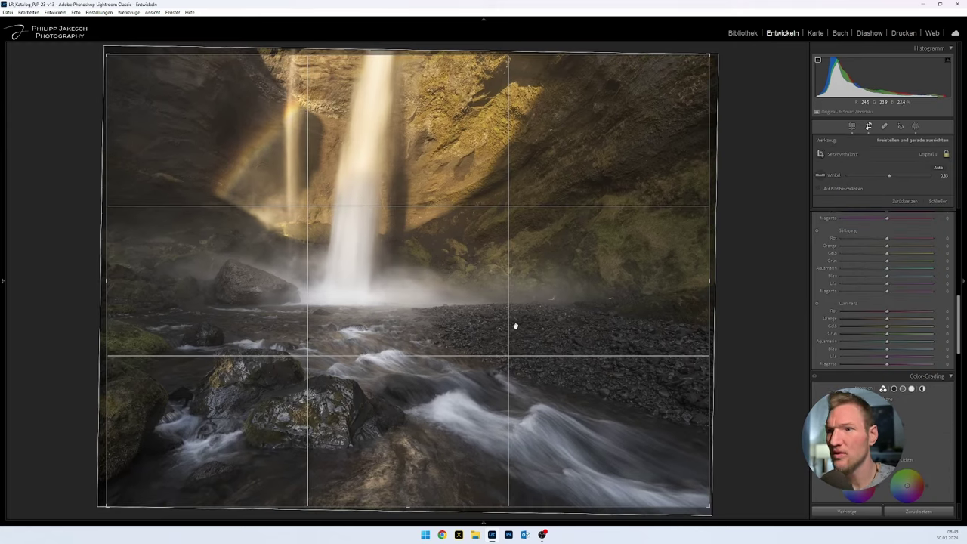
left_click_drag(484, 337, 460, 343)
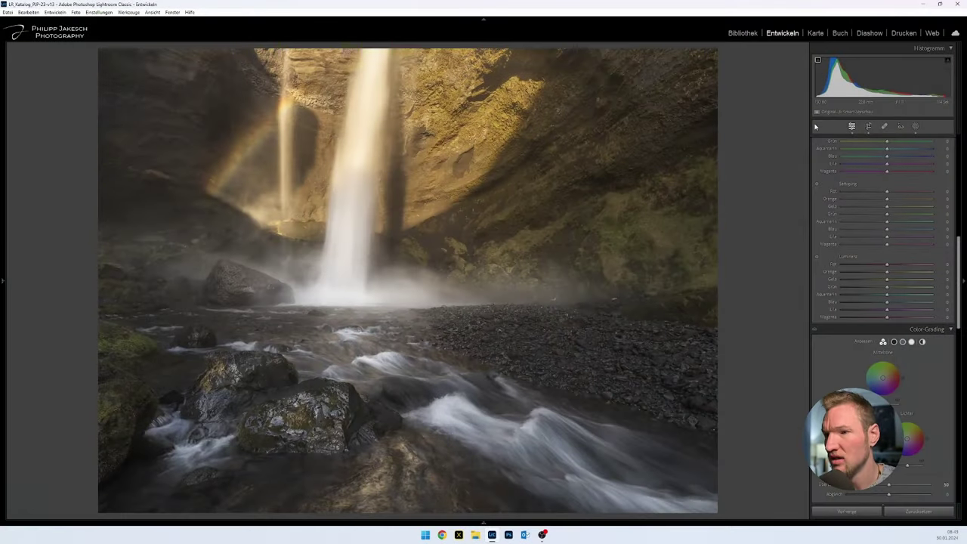
scroll(878, 239, "up", 10)
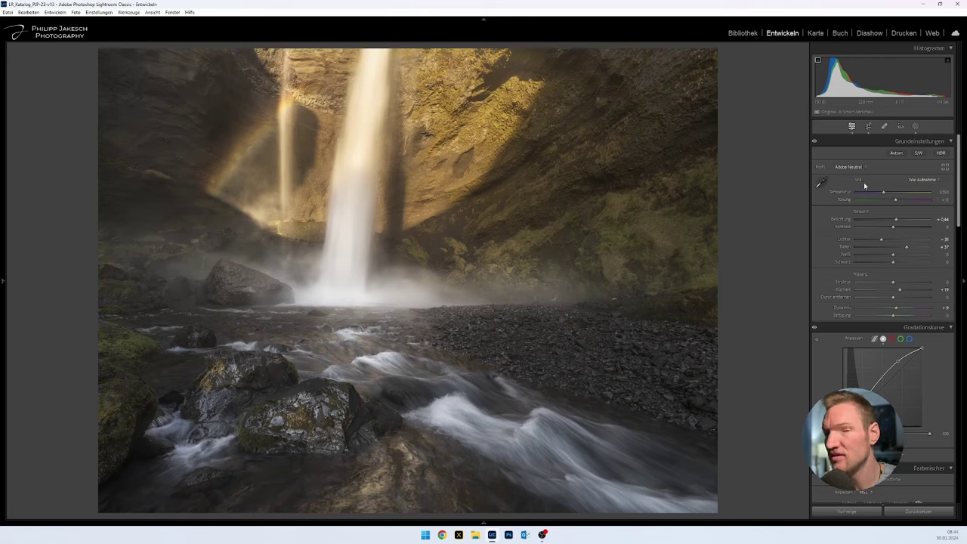
scroll(866, 195, "down", 3)
scroll(855, 199, "down", 10)
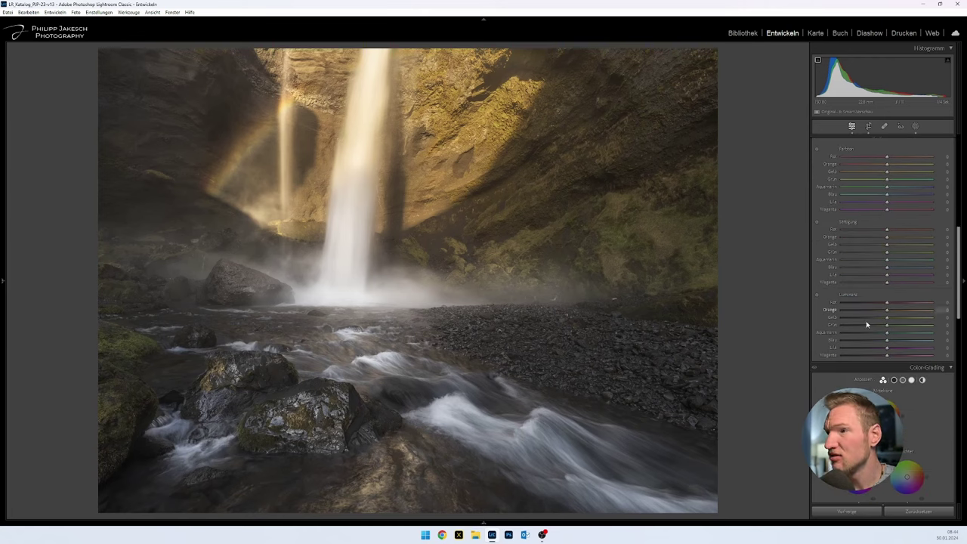
scroll(887, 159, "up", 3)
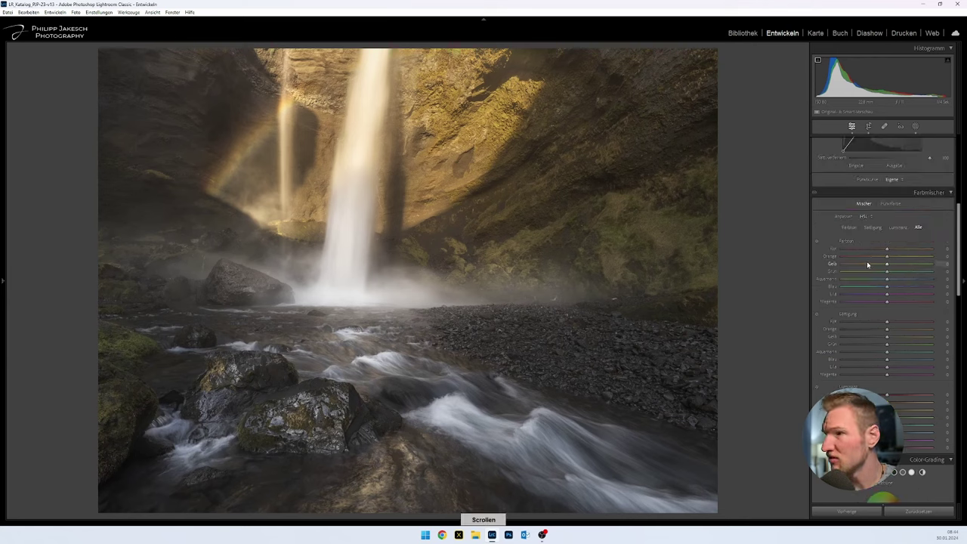
left_click(890, 204)
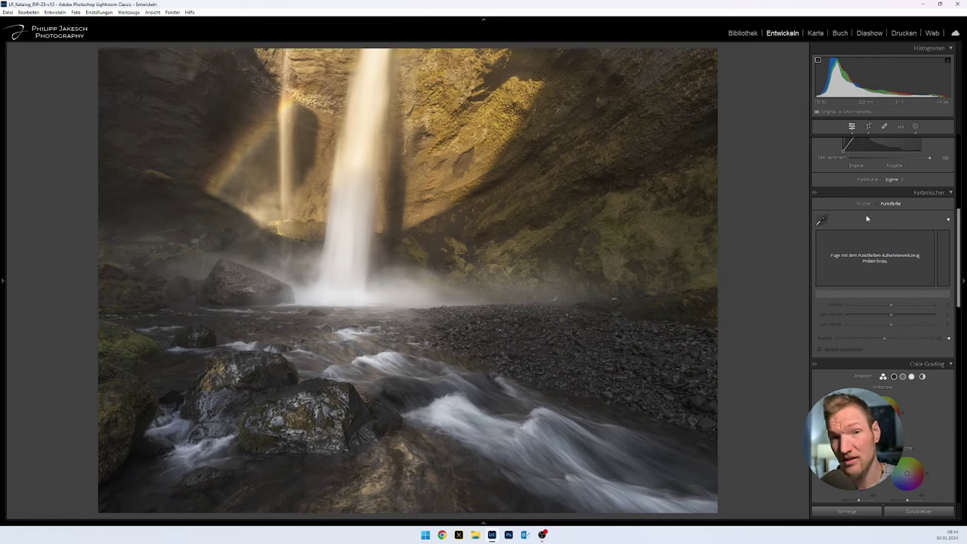
left_click(864, 204)
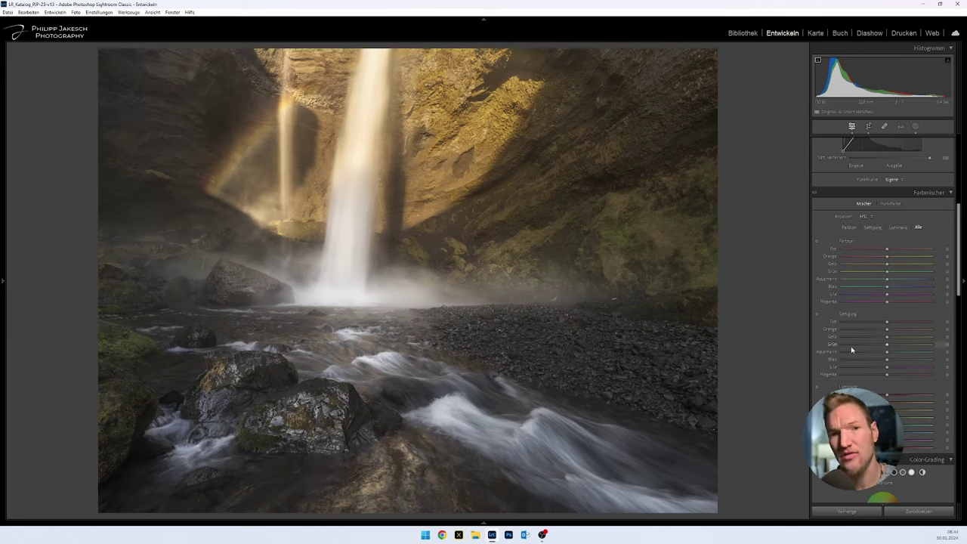
scroll(853, 349, "down", 5)
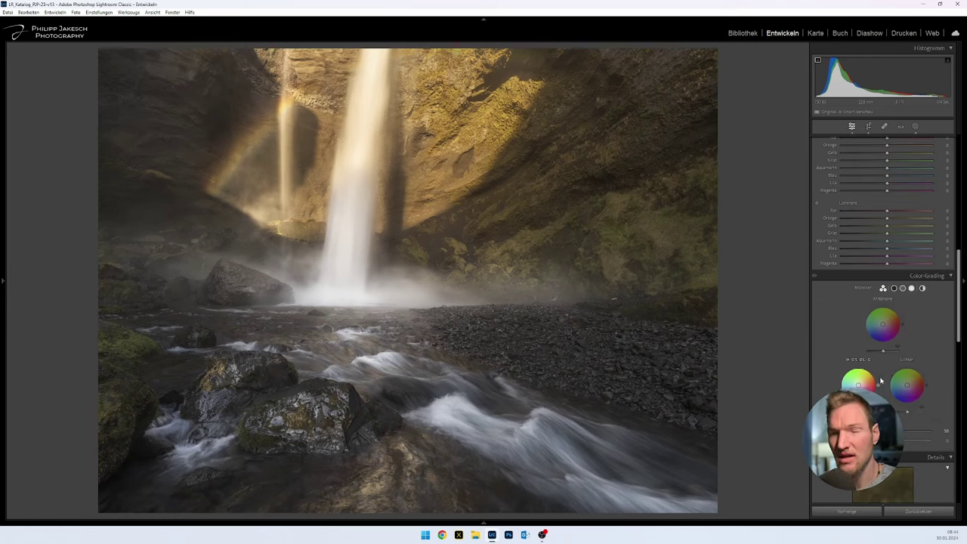
scroll(884, 370, "down", 2)
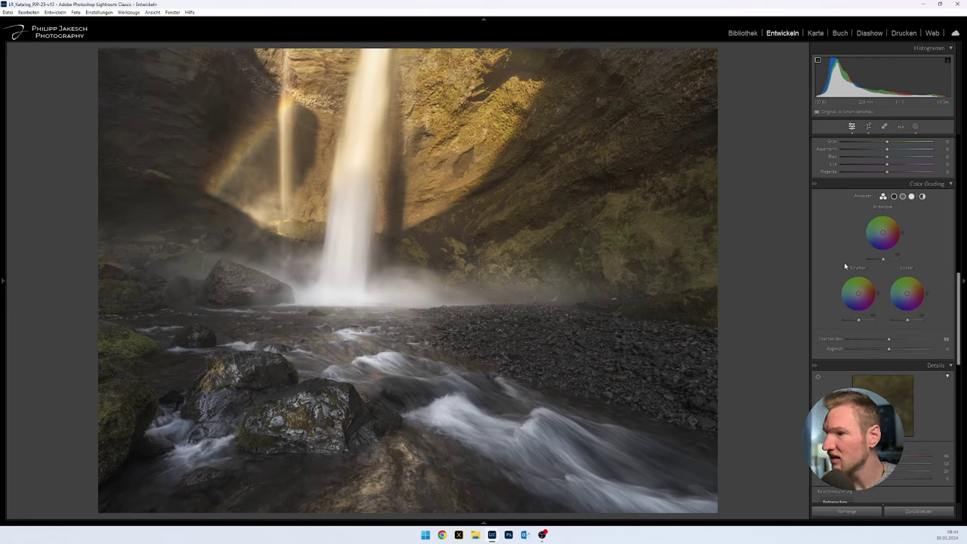
scroll(906, 306, "down", 2)
scroll(882, 325, "down", 8)
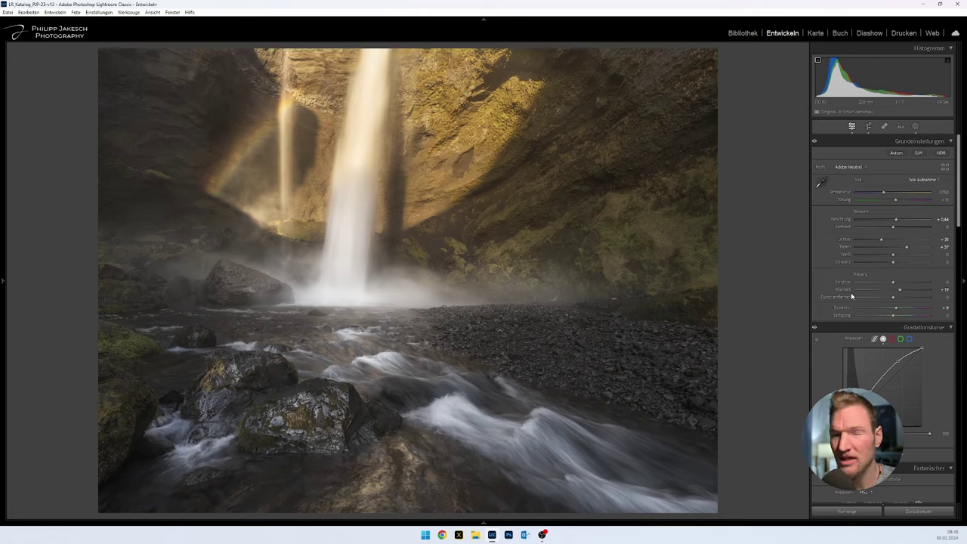
Step: Push Vibrance and Saturation to +100 and warm the Temperature to a strong orange
left_click_drag(898, 309, 930, 308)
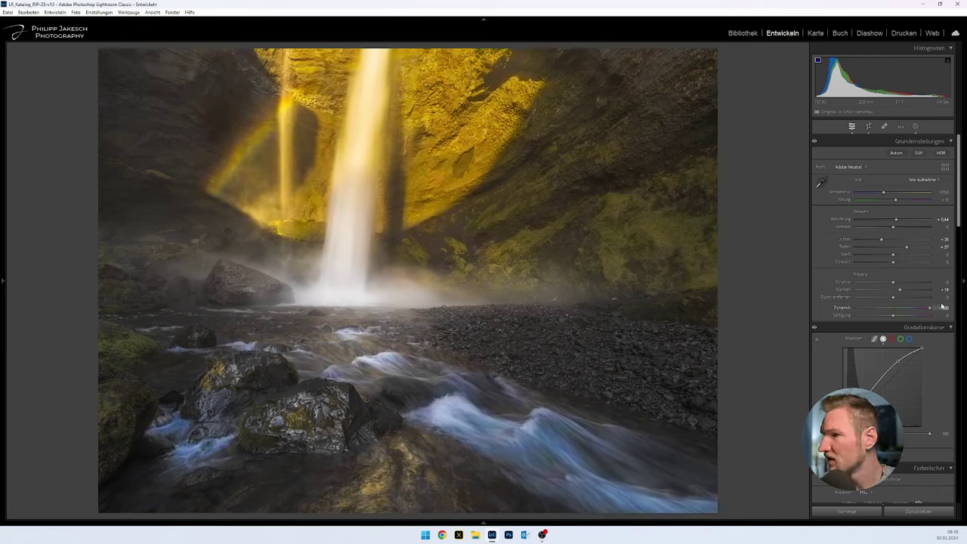
left_click(932, 316)
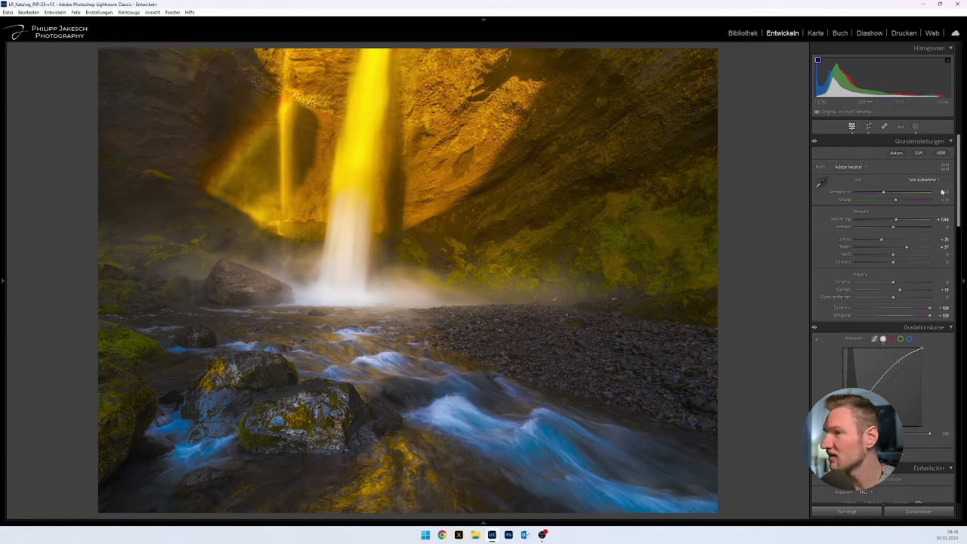
left_click(901, 192)
left_click_drag(922, 194, 924, 194)
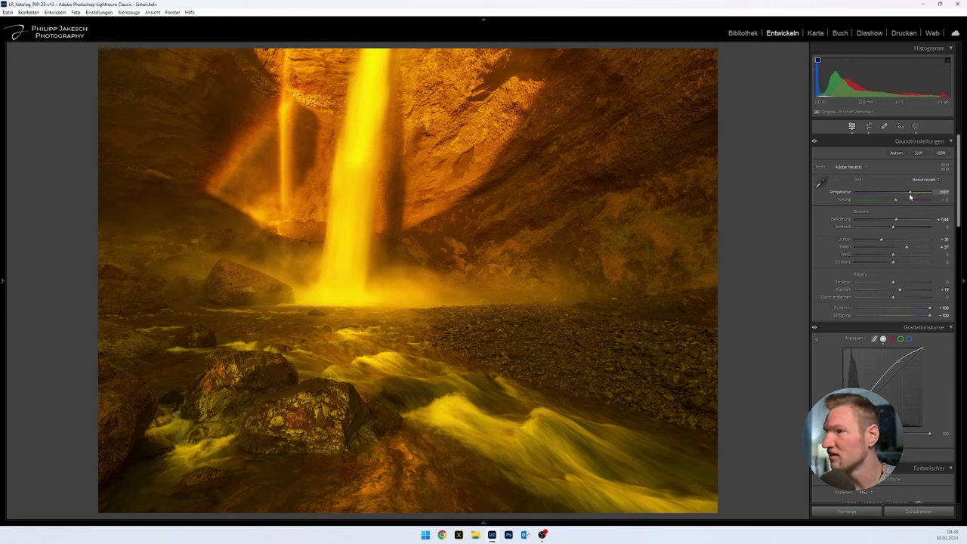
left_click_drag(910, 197, 905, 198)
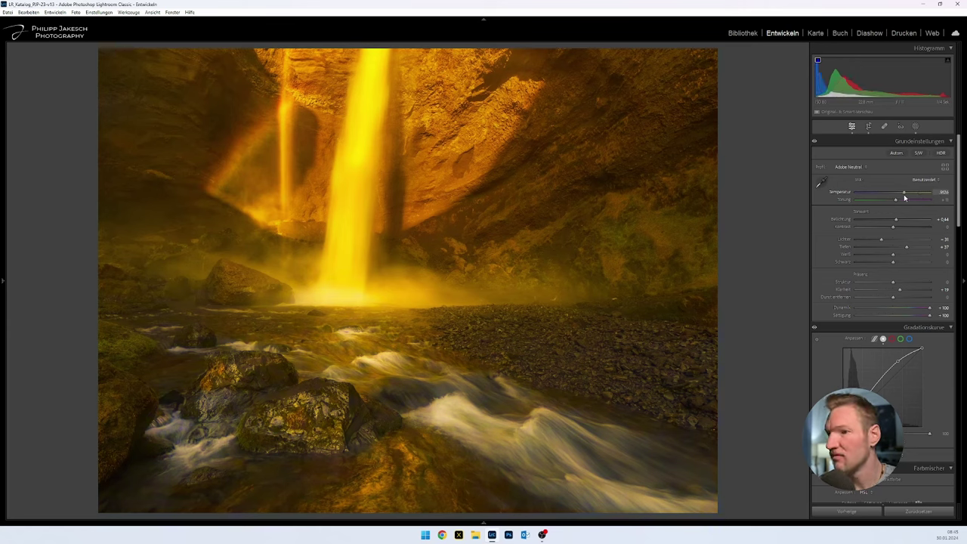
Step: Compare against zeroed Vibrance and Saturation, set Temperature to 6872, keeping both at +100
double_click(931, 309)
double_click(930, 316)
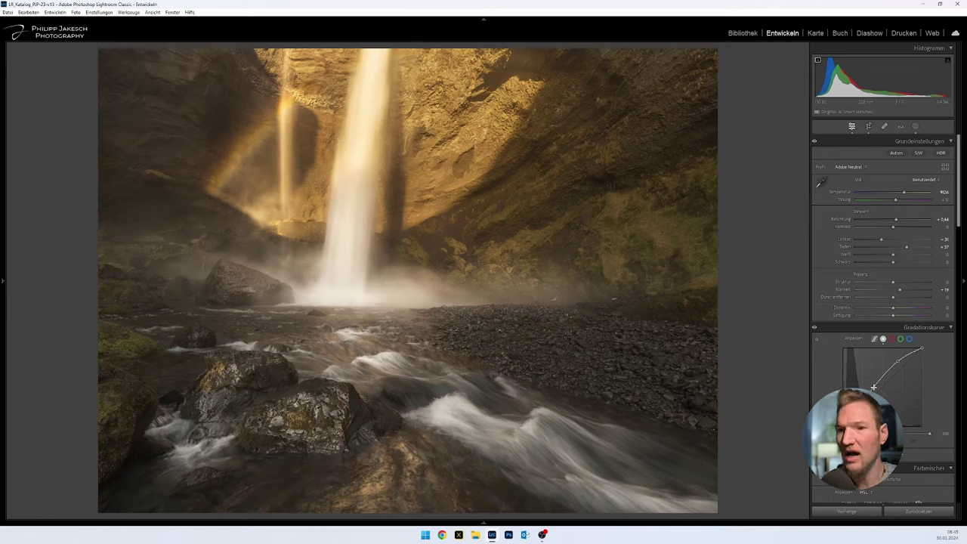
key("ctrl+z")
key("ctrl+z")
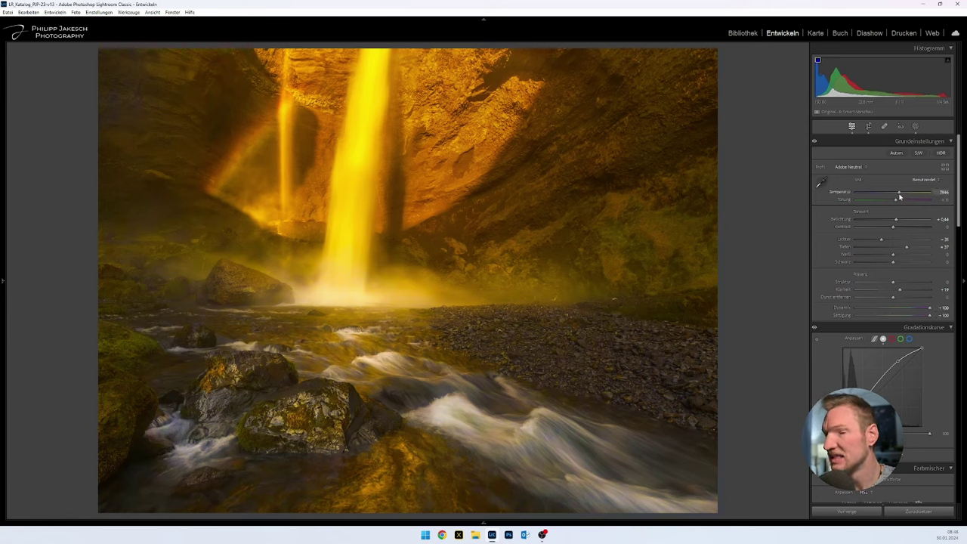
left_click_drag(896, 197, 894, 196)
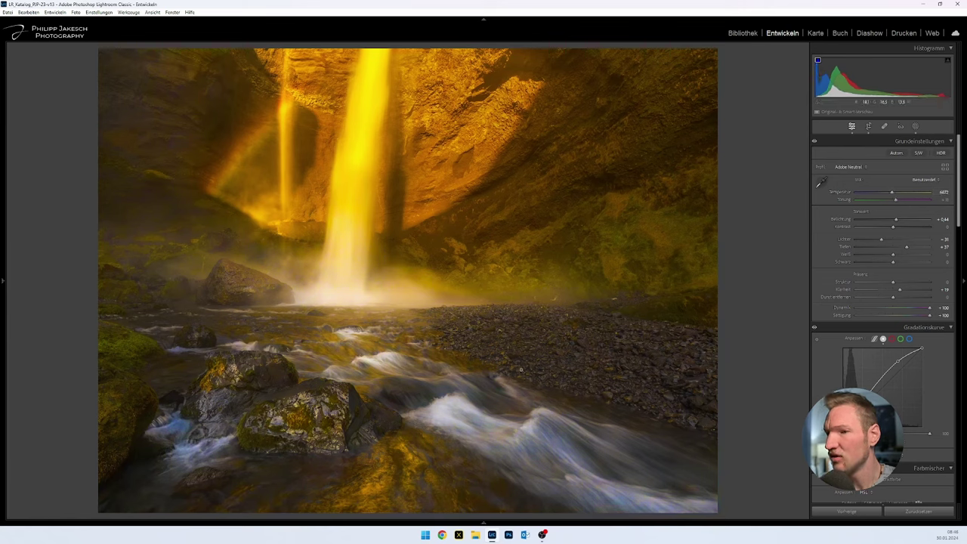
double_click(931, 308)
double_click(931, 316)
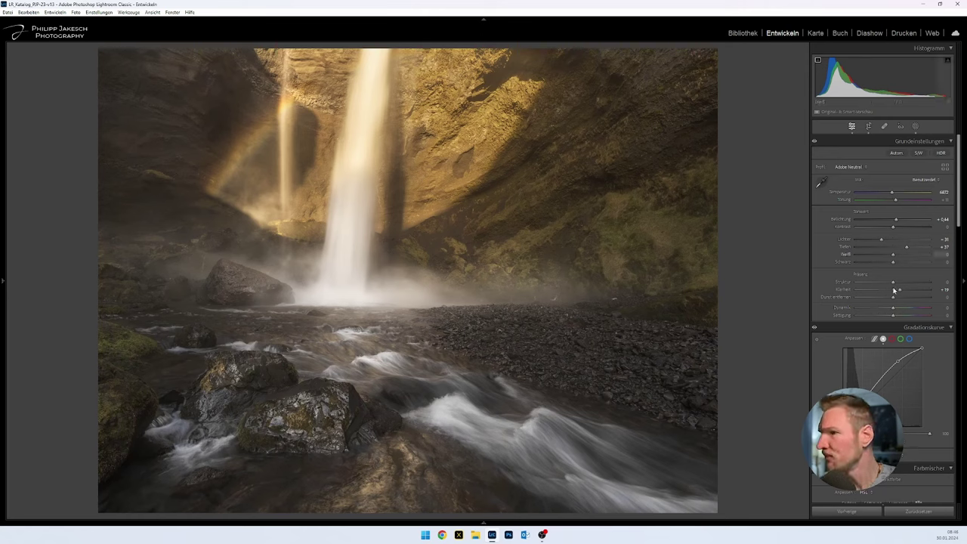
key("ctrl+z")
key("ctrl+z")
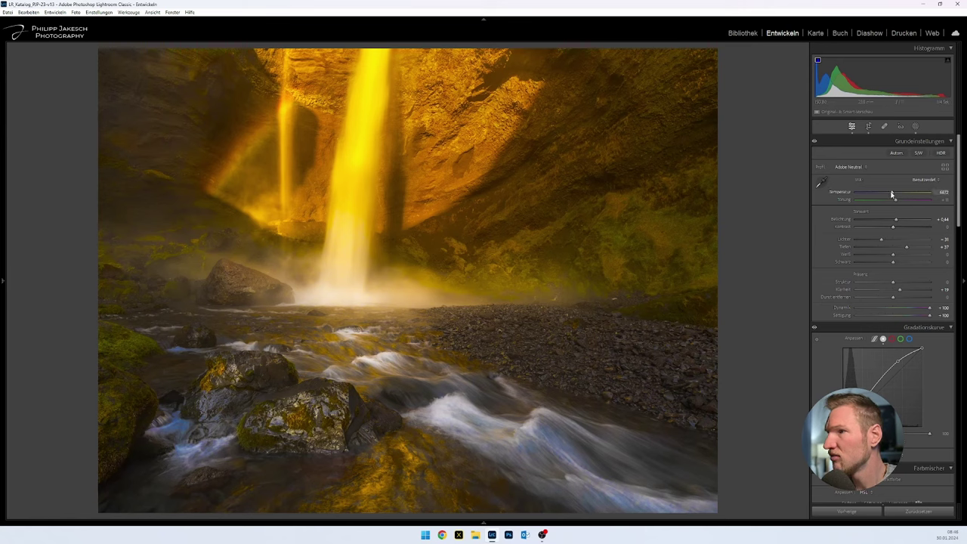
Step: Sweep Temperature down and back, then enter 5800 in its value field
left_click_drag(890, 193, 854, 197)
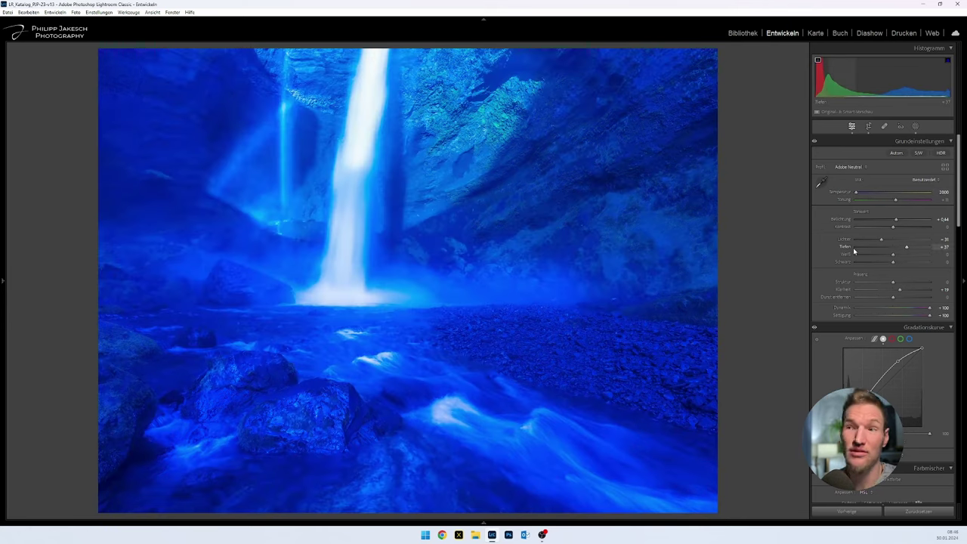
left_click_drag(858, 193, 874, 193)
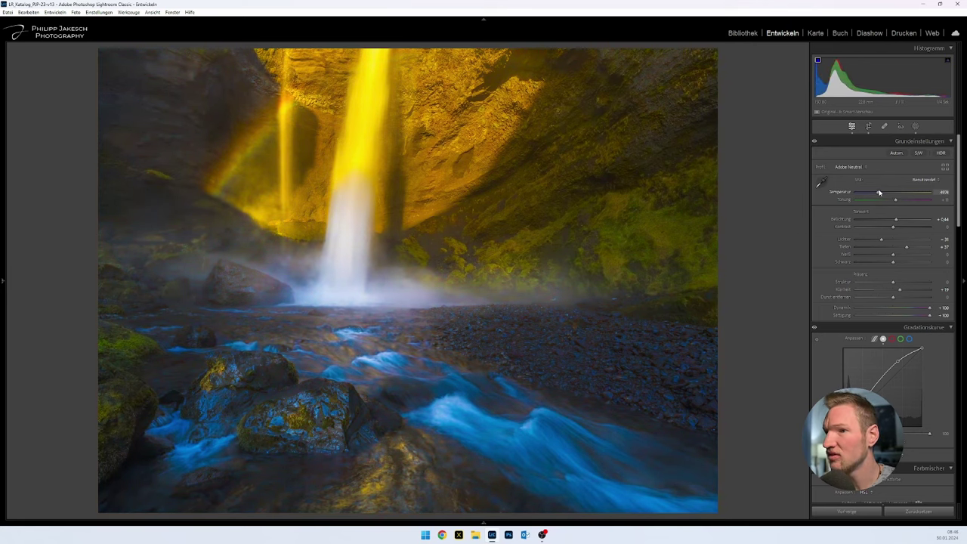
left_click_drag(877, 194, 876, 193)
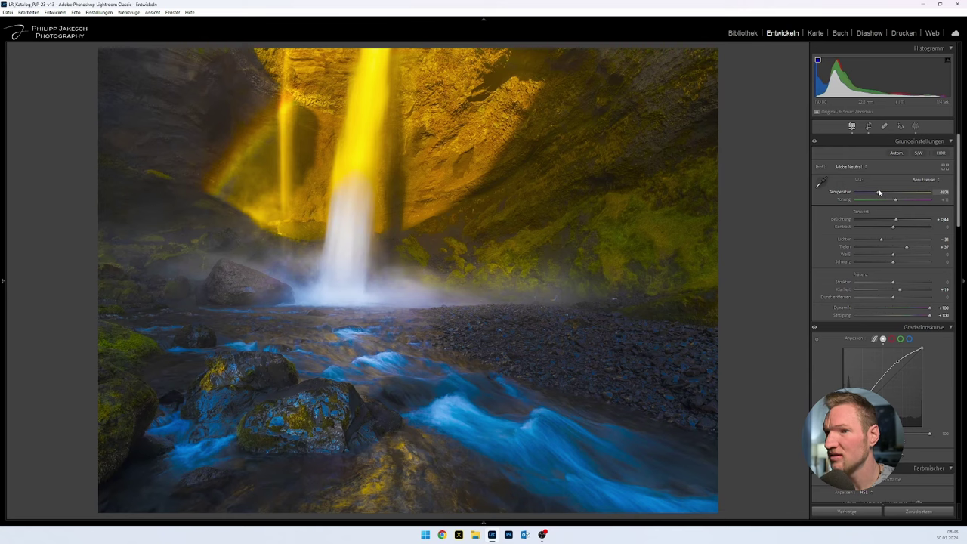
left_click_drag(879, 193, 877, 194)
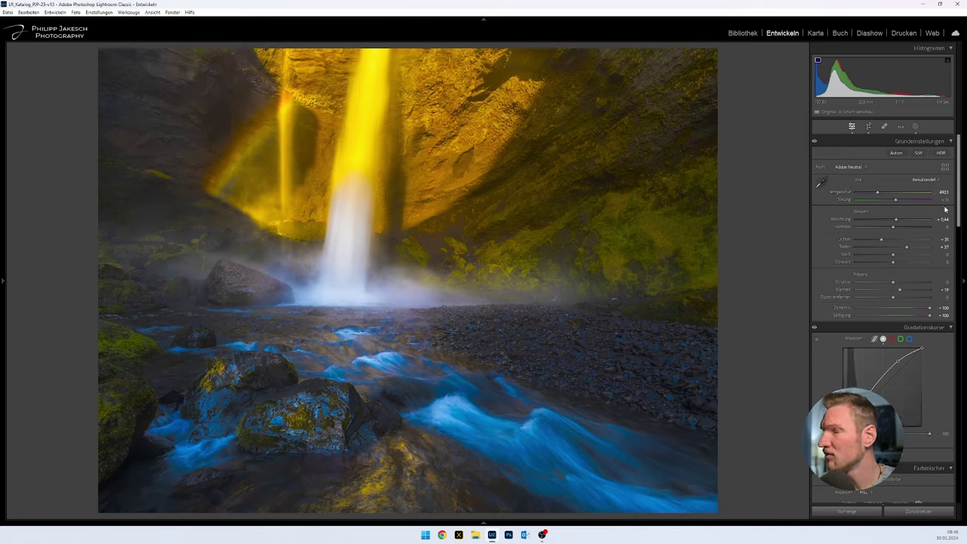
left_click(943, 193)
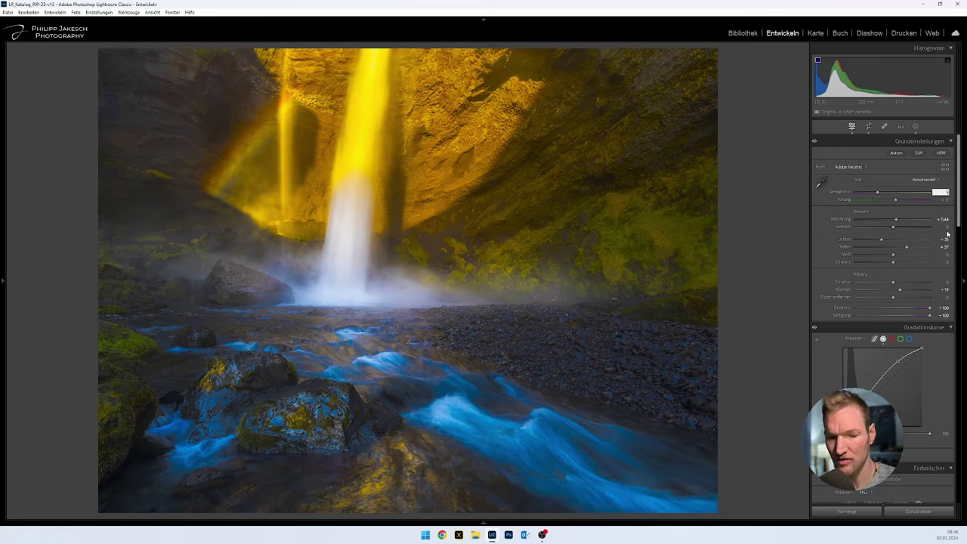
key("Return")
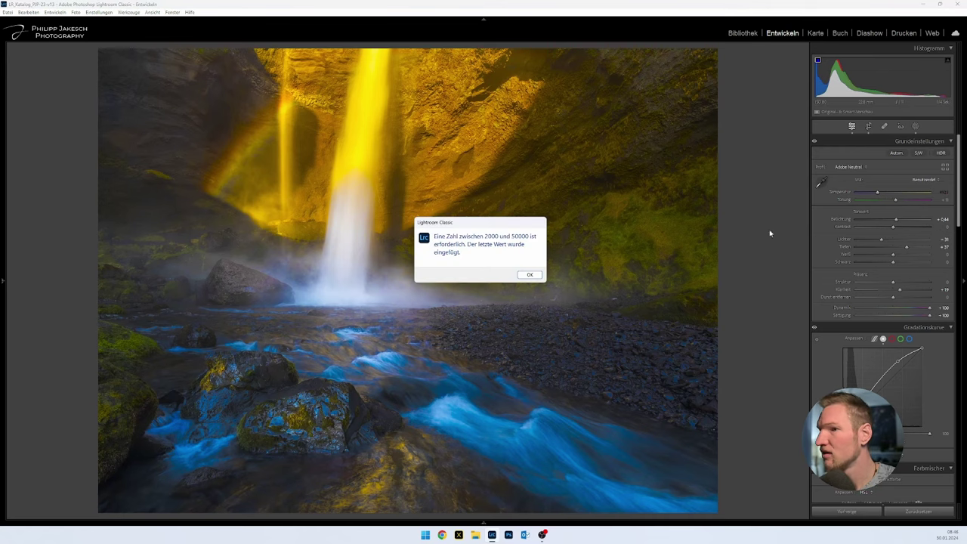
left_click(530, 275)
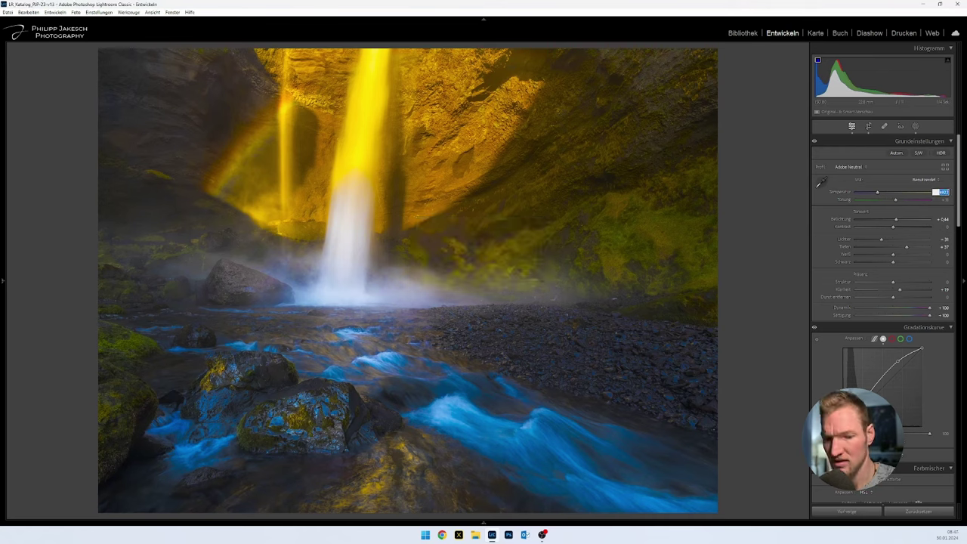
key("Escape")
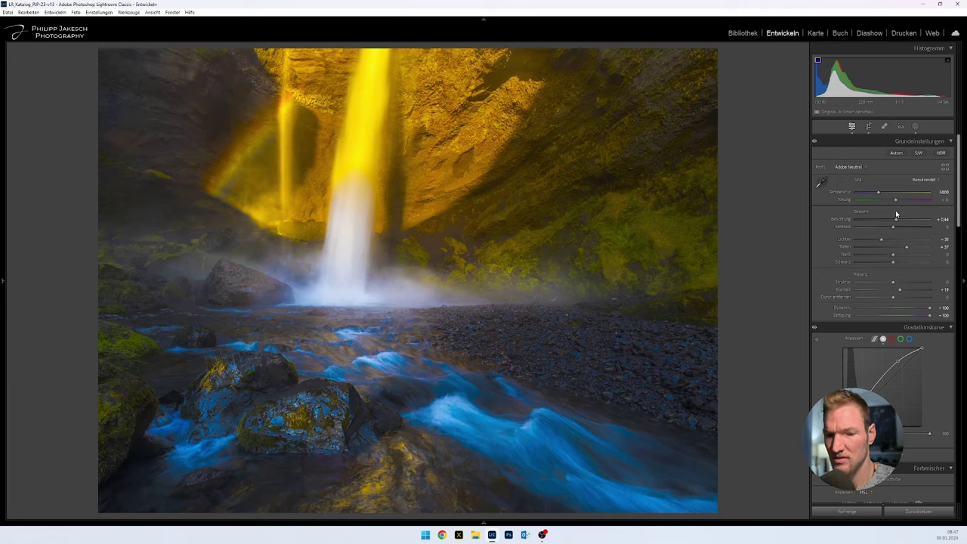
Step: Reset Vibrance and Saturation, then bring them to about +24 and +6
double_click(930, 309)
double_click(930, 316)
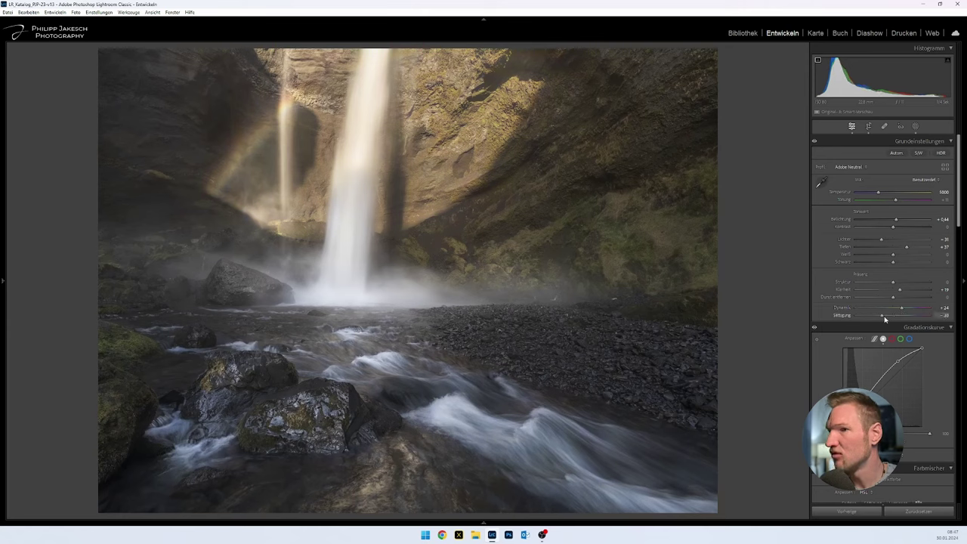
left_click_drag(886, 319, 904, 319)
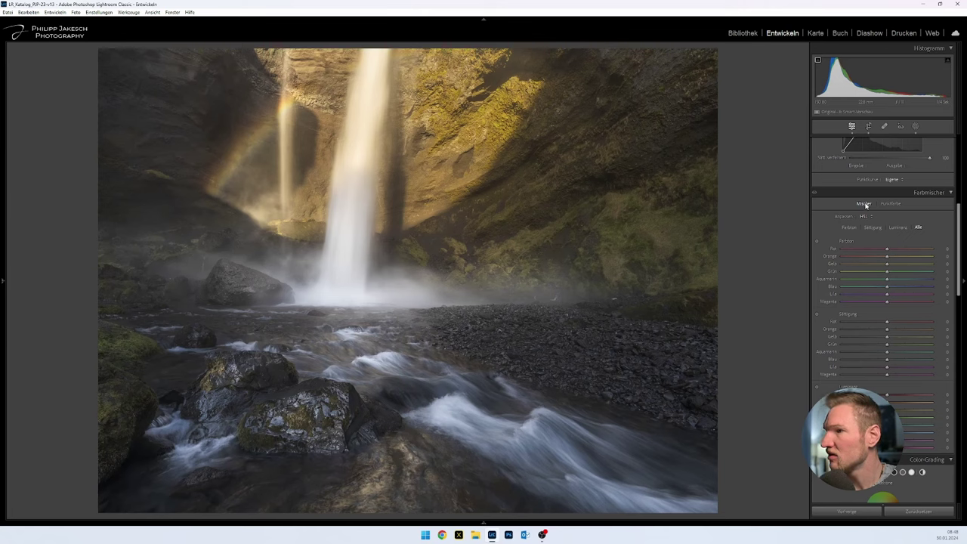
left_click(869, 218)
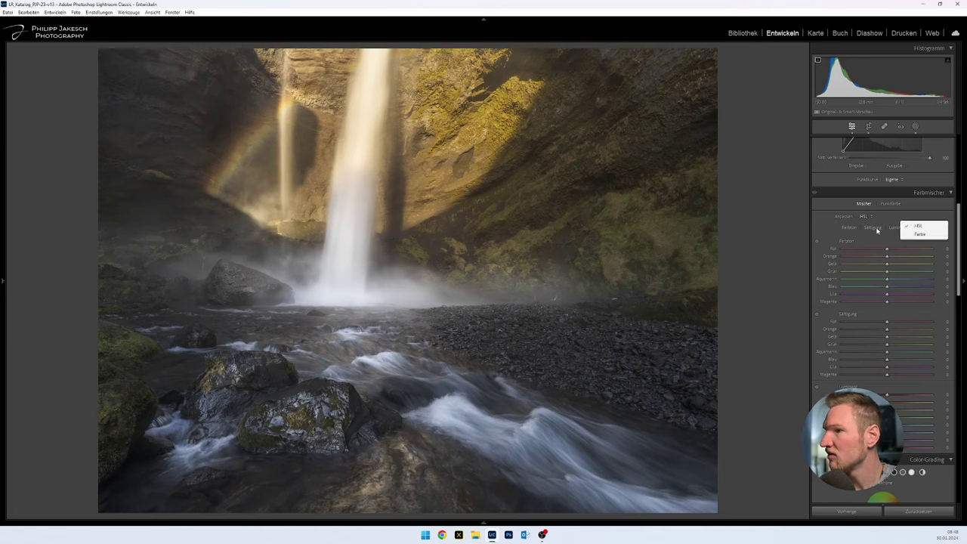
left_click(922, 228)
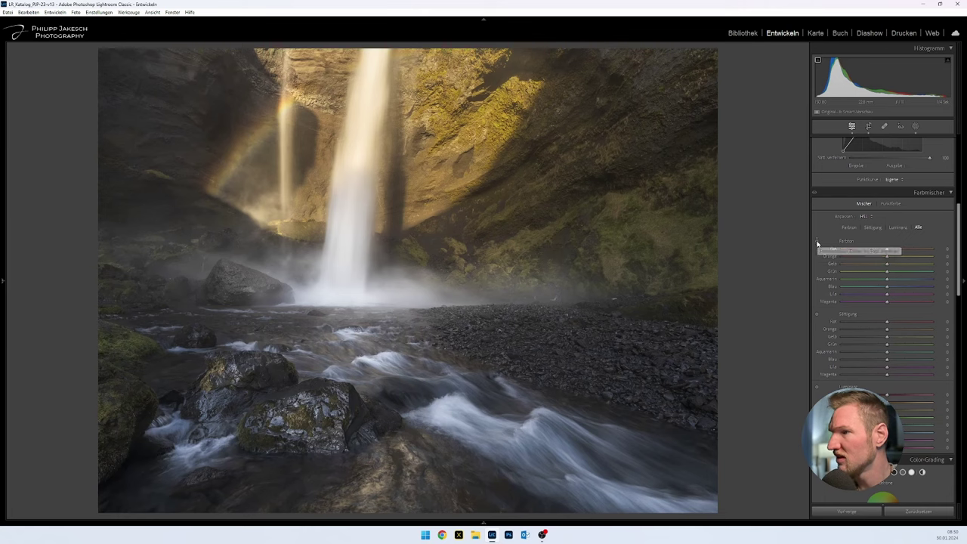
Step: Shift the Red hue slightly to the right using the HSL Hue targeted-adjustment tool
left_click(819, 243)
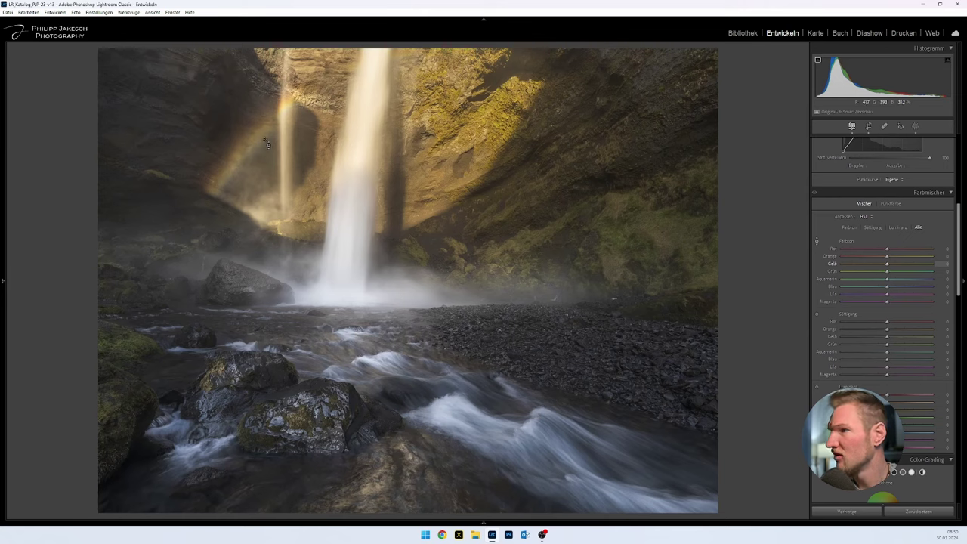
left_click_drag(887, 248, 904, 253)
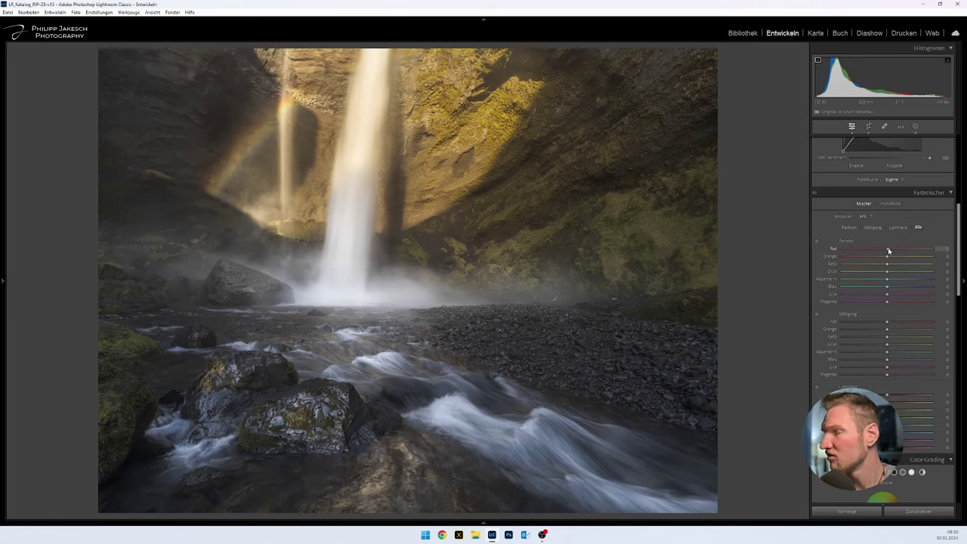
Step: Set the Orange hue to -8, Yellow to -24 and Aqua to -10, briefly testing Blue at +100
mouse_move(873, 261)
left_mouse_down()
mouse_move(825, 258)
mouse_move(897, 264)
mouse_move(871, 263)
left_mouse_up()
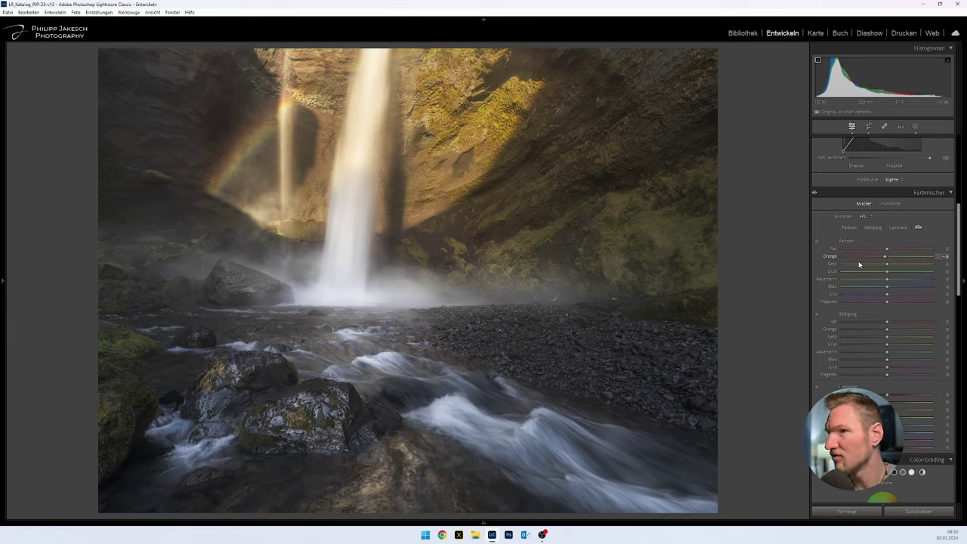
left_click_drag(884, 260, 868, 262)
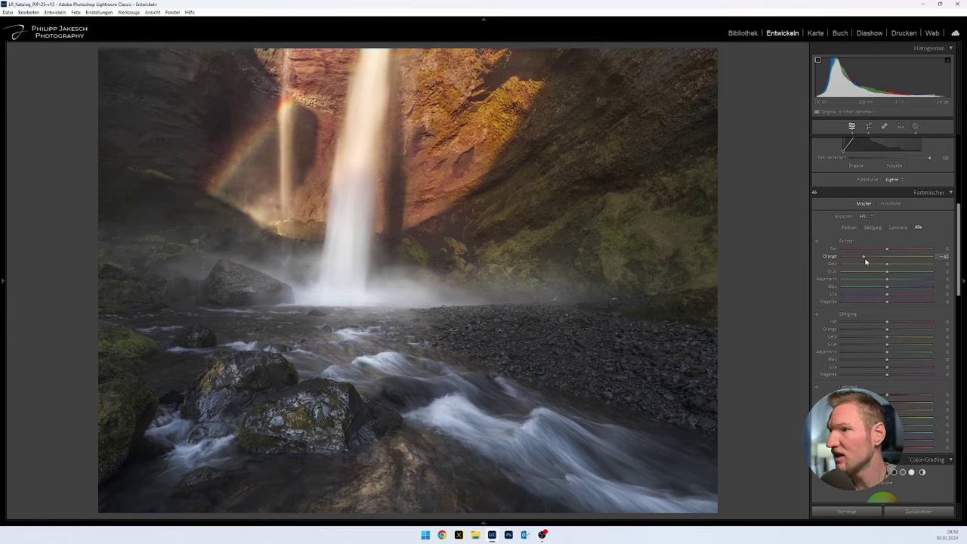
left_click_drag(869, 262, 886, 264)
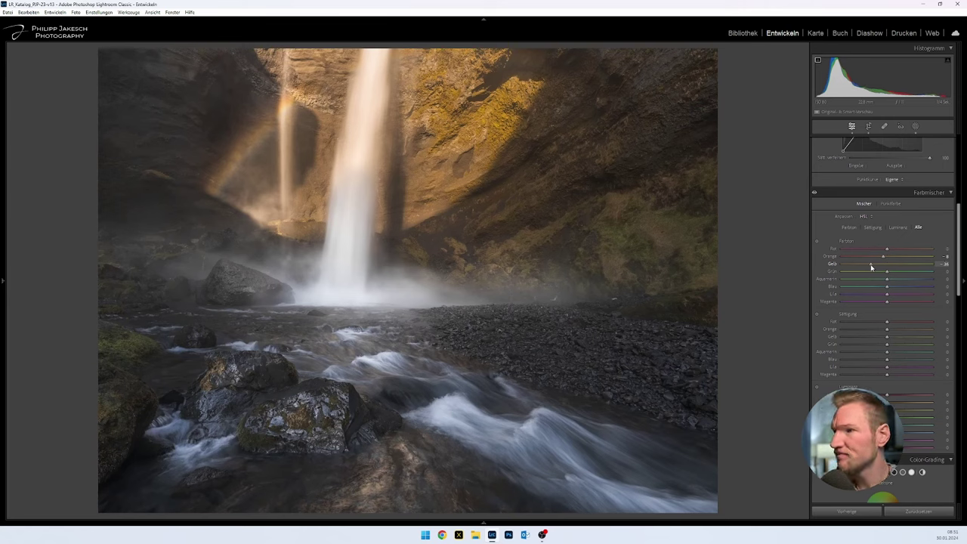
left_click_drag(873, 267, 876, 265)
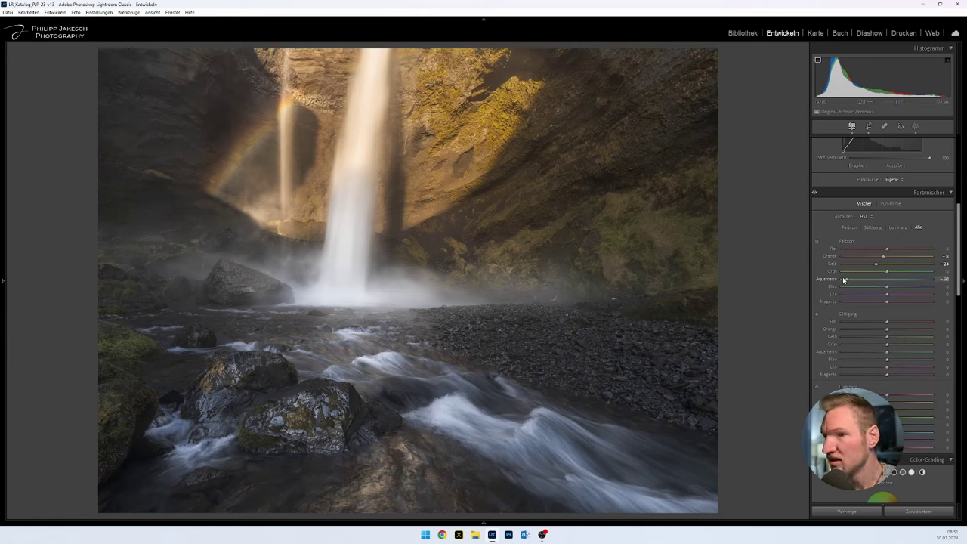
left_click_drag(879, 277, 842, 292)
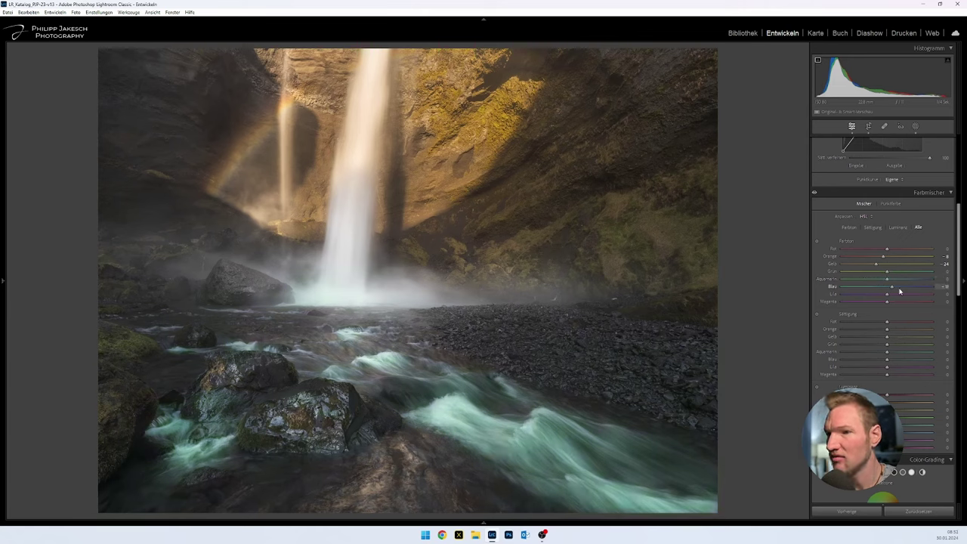
left_click_drag(921, 294, 950, 297)
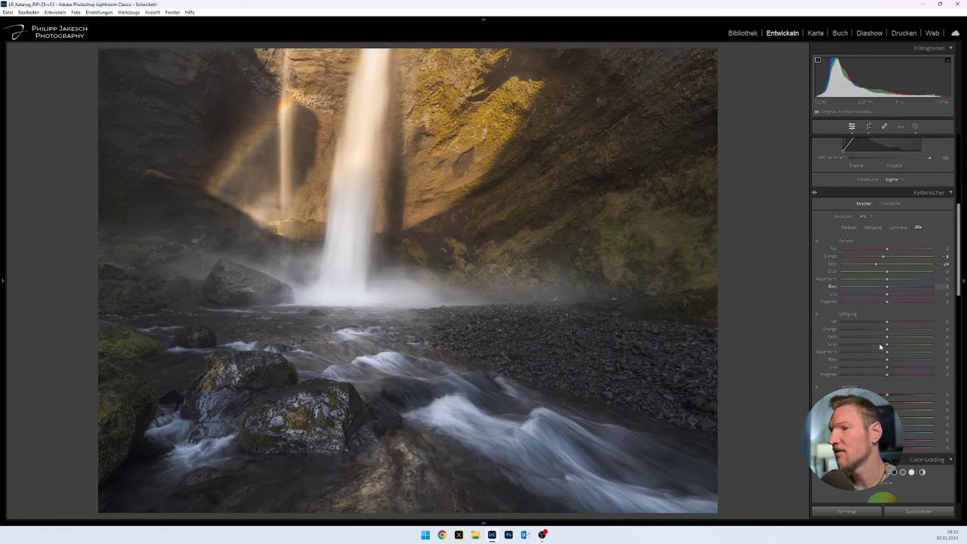
Step: Tint the midtones warm orange-yellow on the Color Grading wheel, settling around H 41, S 14
scroll(877, 363, "down", 3)
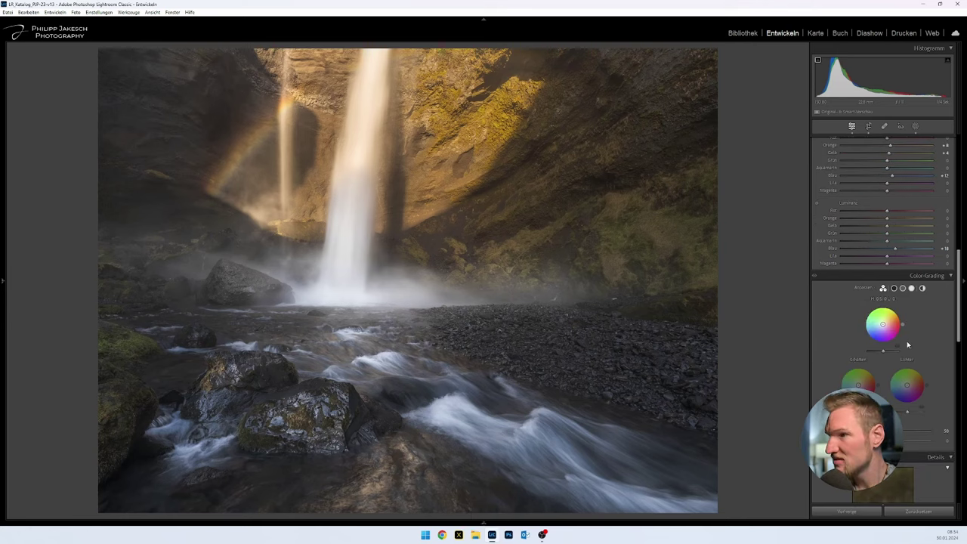
mouse_move(883, 325)
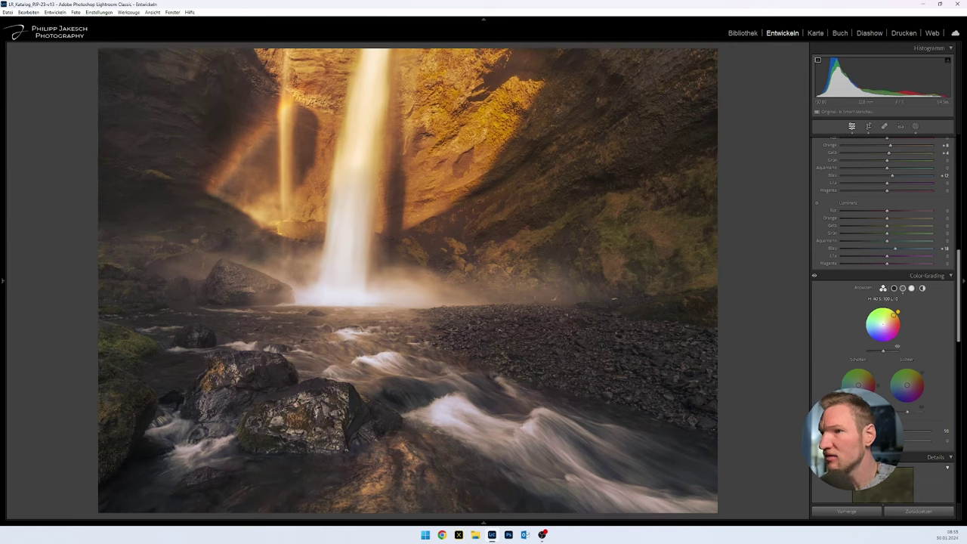
left_click_drag(898, 312, 898, 313)
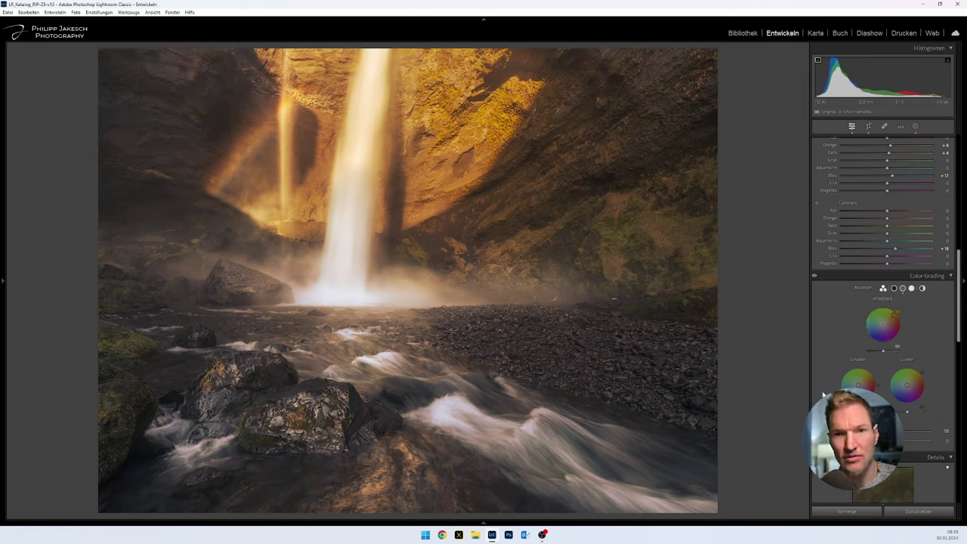
mouse_move(877, 308)
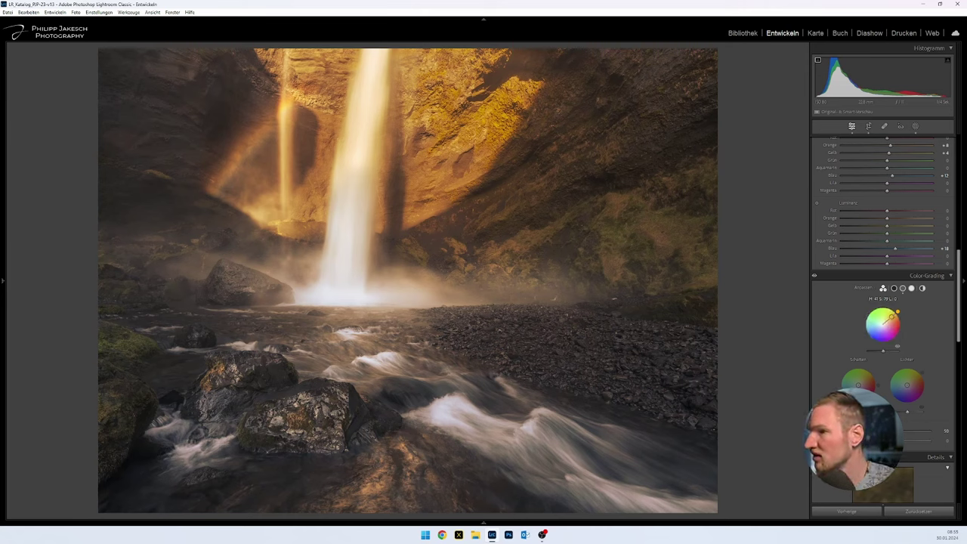
left_click_drag(893, 319, 884, 323)
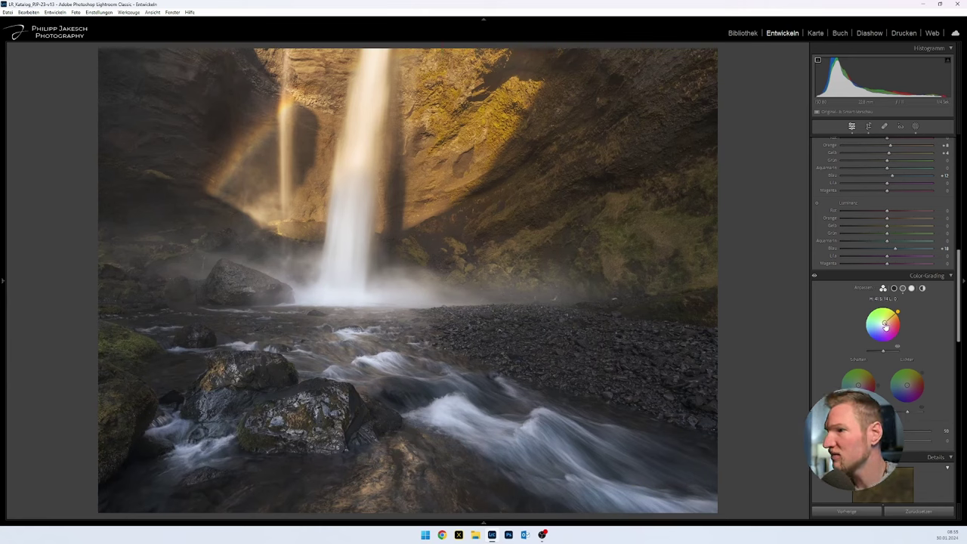
left_click_drag(884, 324, 885, 328)
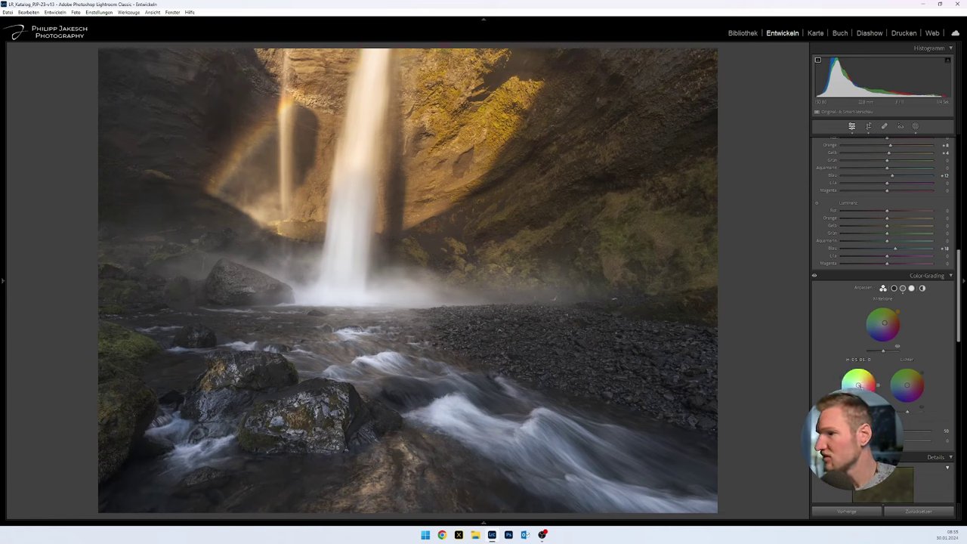
Step: Tint the shadows blue, then weaken it to about H 219.5, S 33
mouse_move(859, 390)
left_mouse_down()
mouse_move(846, 390)
mouse_move(853, 396)
left_mouse_up()
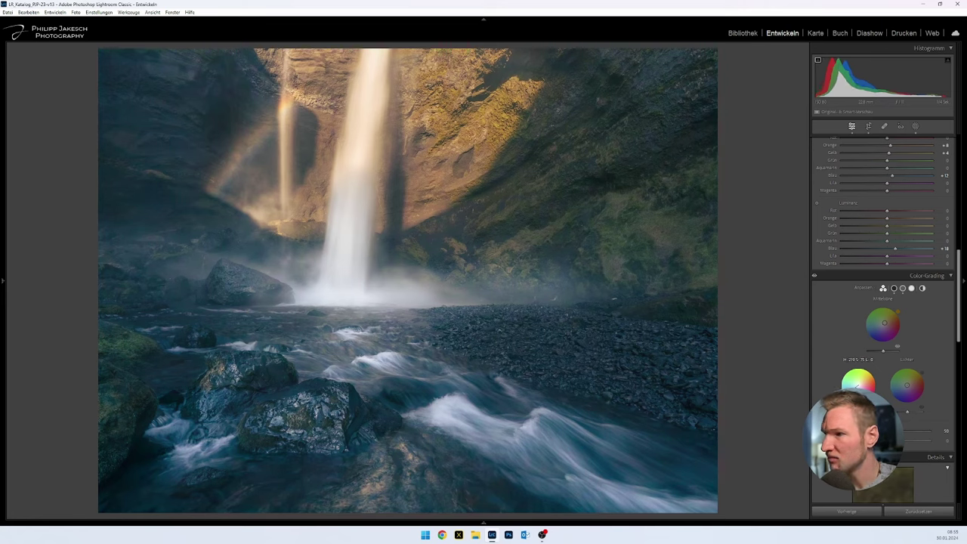
left_click_drag(854, 396, 857, 388)
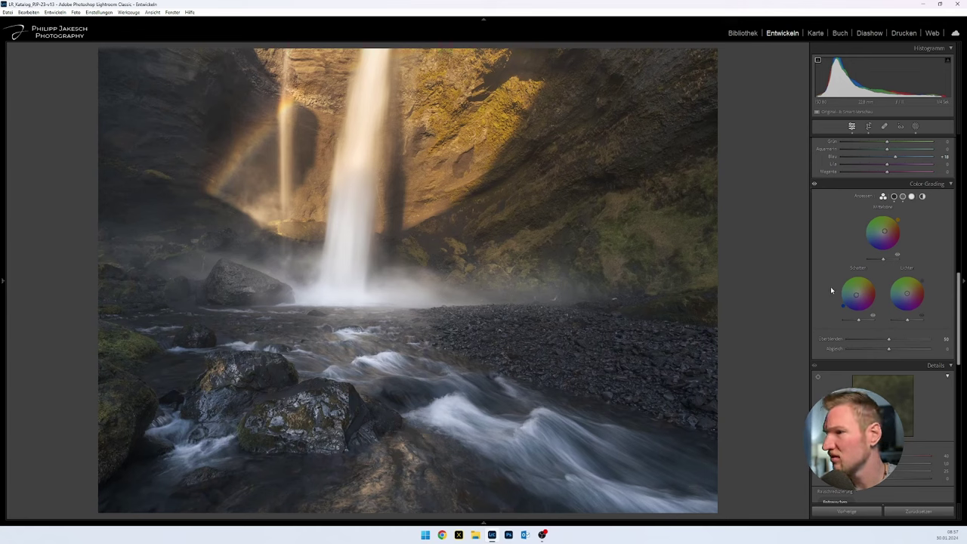
Step: Scroll down to the Calibration panel
scroll(832, 290, "down", 5)
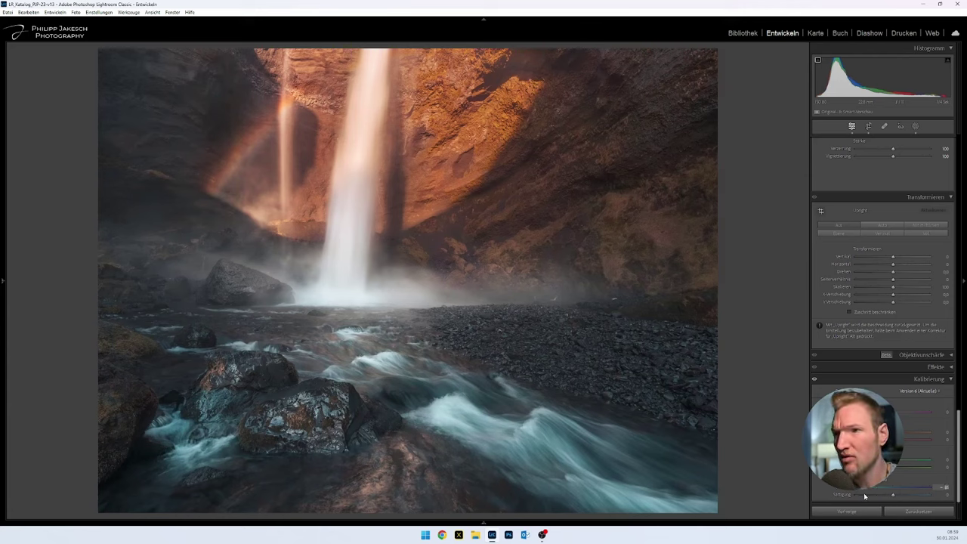
Step: Raise Blue Primary saturation from -88 to -62 and set Red Primary saturation to +15
left_click_drag(862, 495, 894, 499)
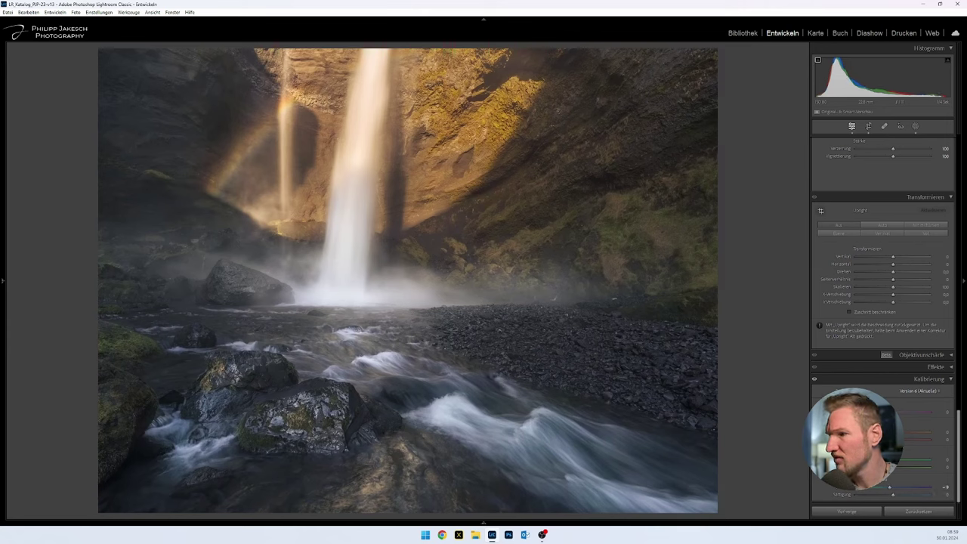
type("15")
key("Return")
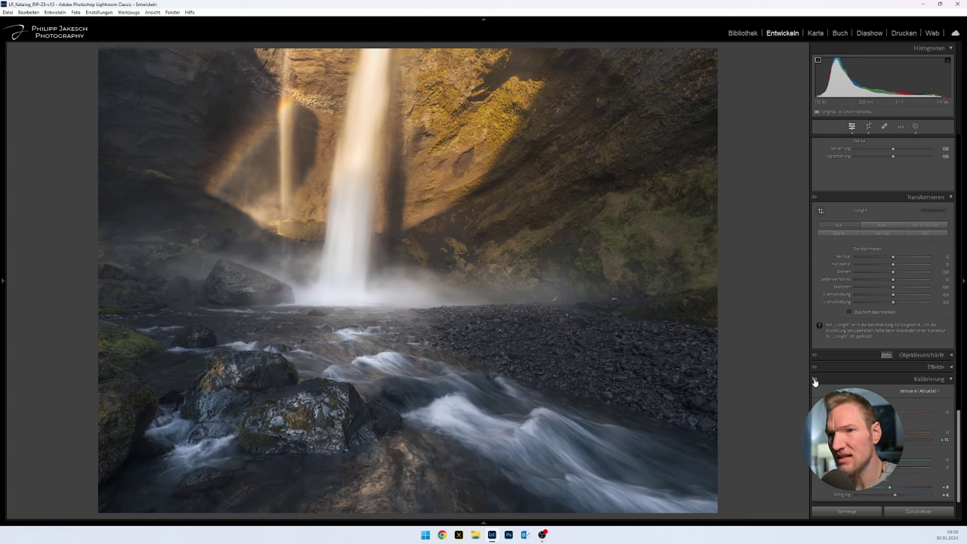
Step: Open the Masking panel and create a new brush mask
scroll(870, 237, "up", 10)
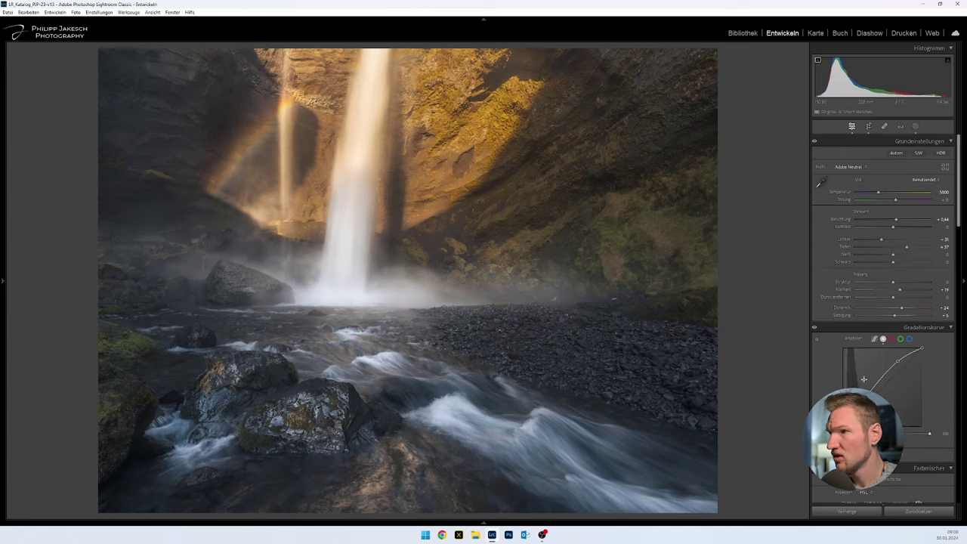
left_click(914, 127)
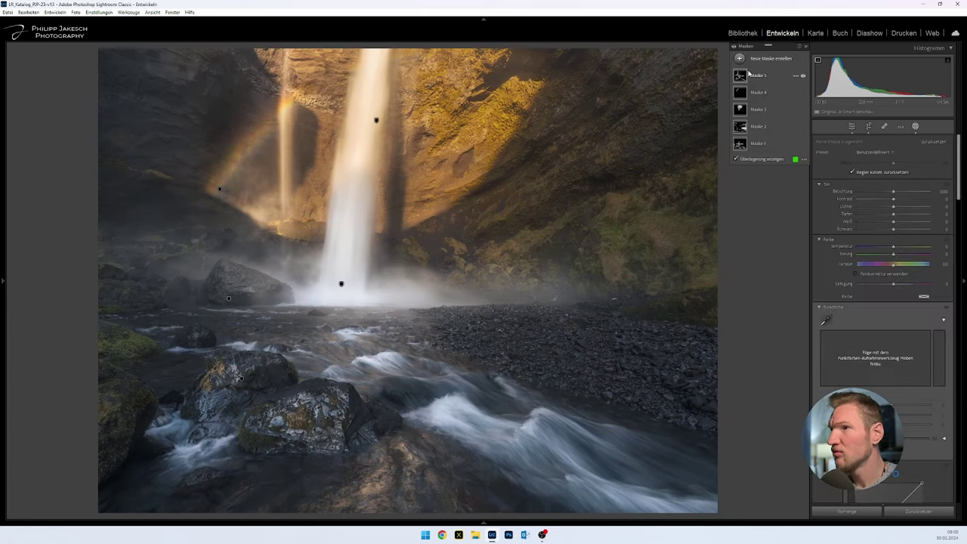
left_click(739, 59)
left_click(773, 129)
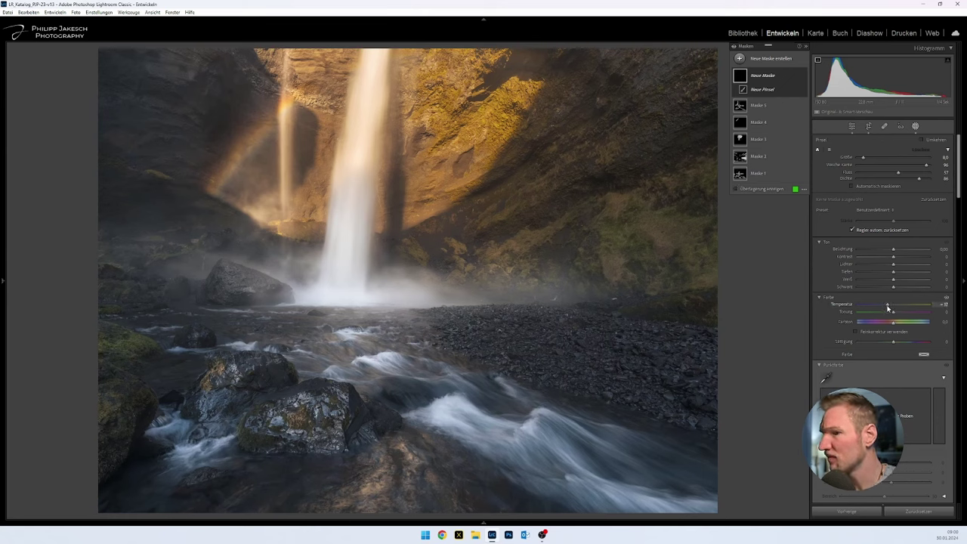
Step: Paint the Temperature -18 brush over the rainbow, then add another brush mask
scroll(247, 165, "down", 2)
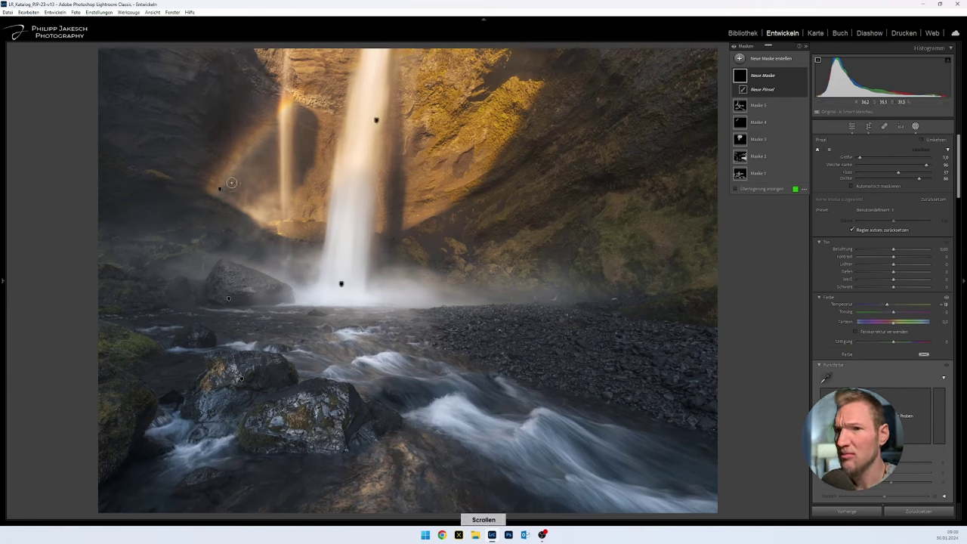
left_click_drag(226, 182, 224, 186)
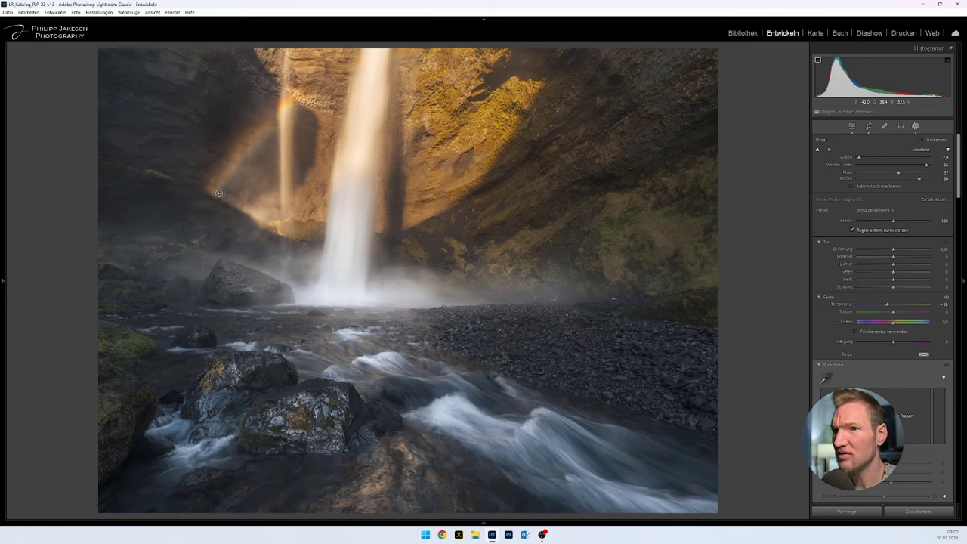
left_click_drag(244, 157, 236, 170)
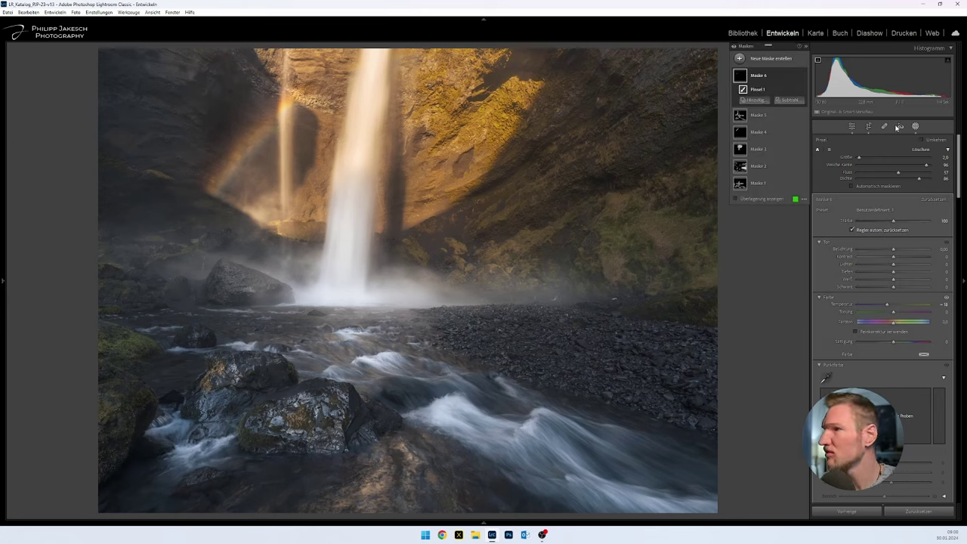
left_click(755, 99)
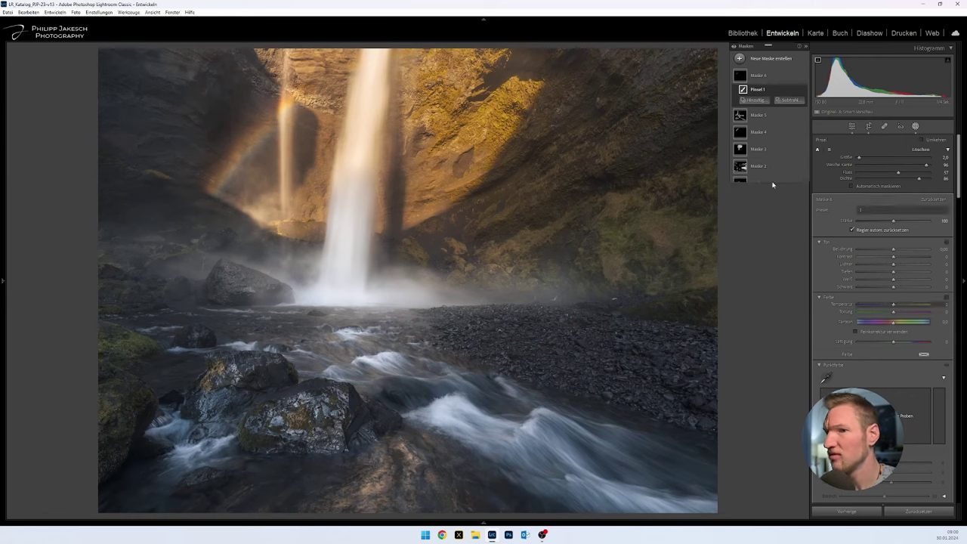
left_click(772, 129)
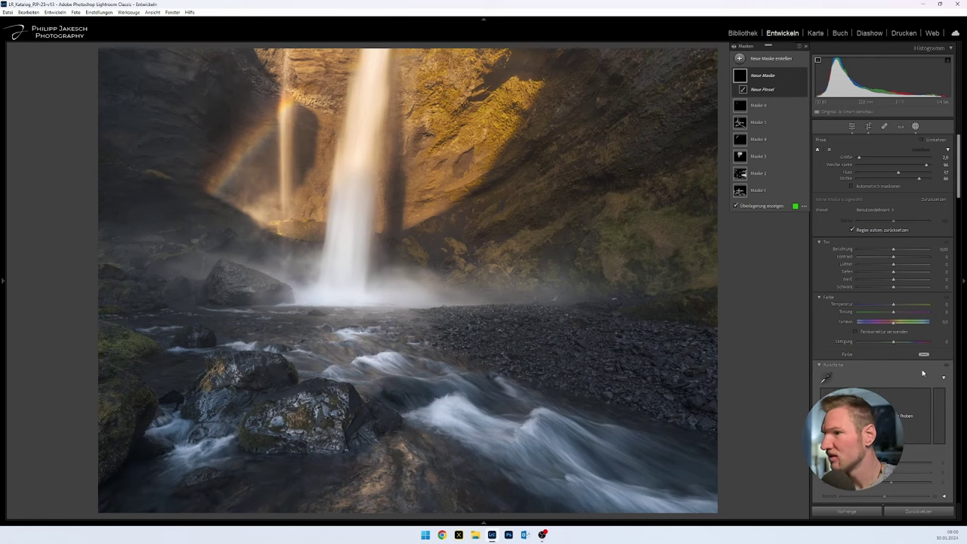
Step: Paint the Highlights 24, Whites 34 brush mask across the lower canyon scene
scroll(879, 356, "down", 5)
scroll(879, 355, "up", 2)
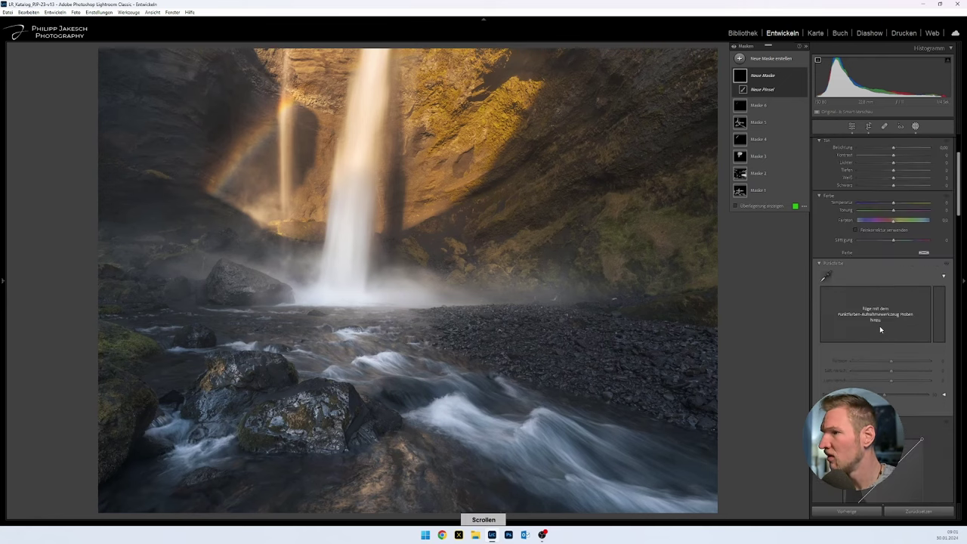
scroll(900, 367, "down", 2)
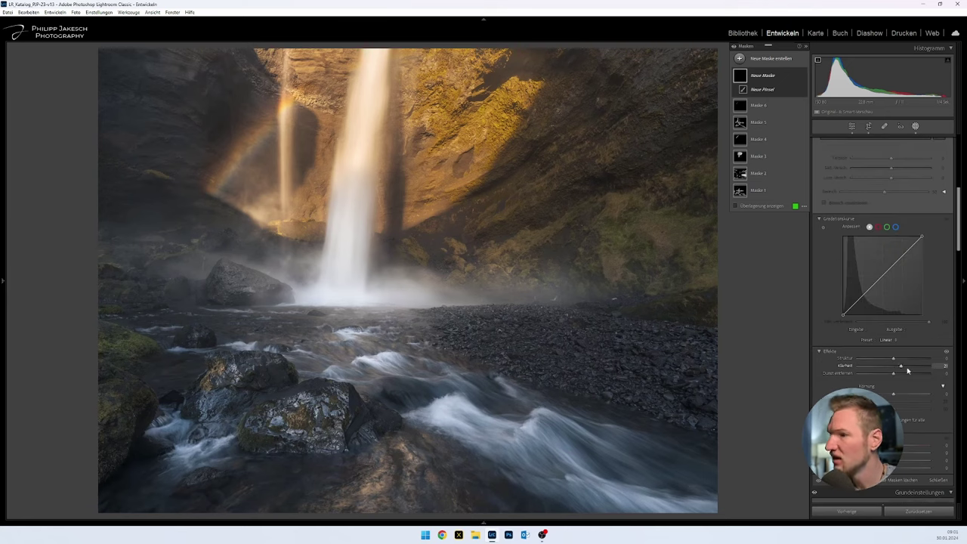
scroll(900, 366, "up", 6)
mouse_move(242, 365)
left_mouse_down()
mouse_move(266, 362)
mouse_move(235, 370)
mouse_move(211, 408)
mouse_move(318, 444)
mouse_move(327, 426)
mouse_move(498, 436)
left_mouse_up()
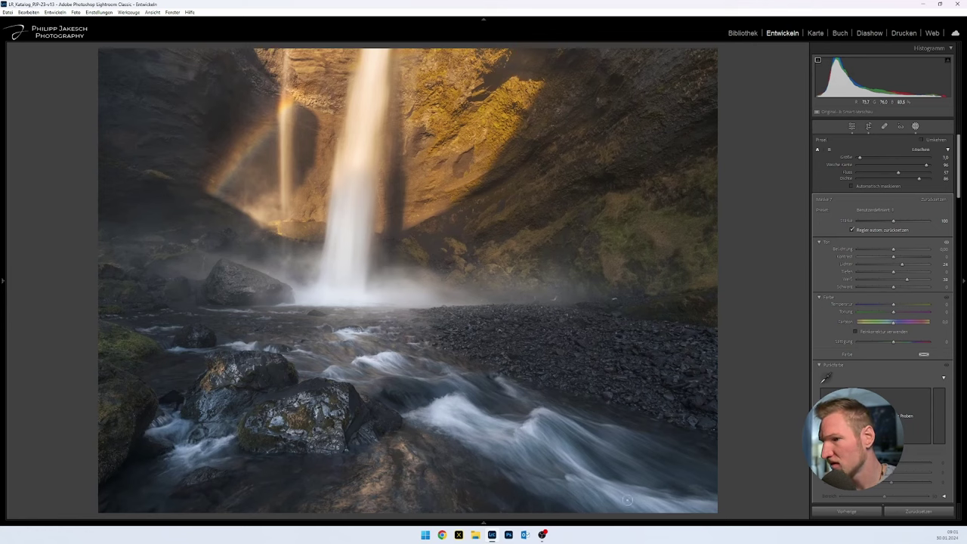
scroll(473, 388, "down", 4)
scroll(473, 388, "up", 5)
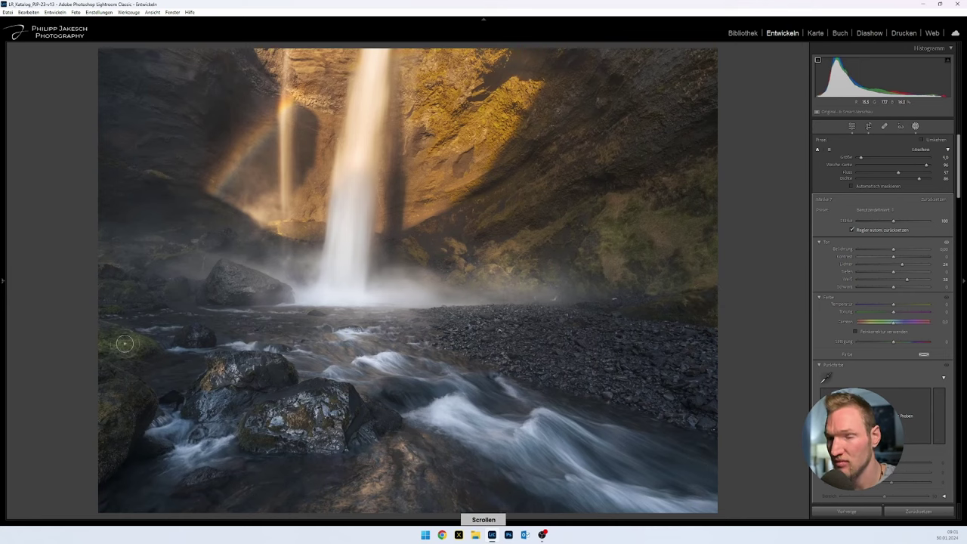
scroll(253, 291, "down", 1)
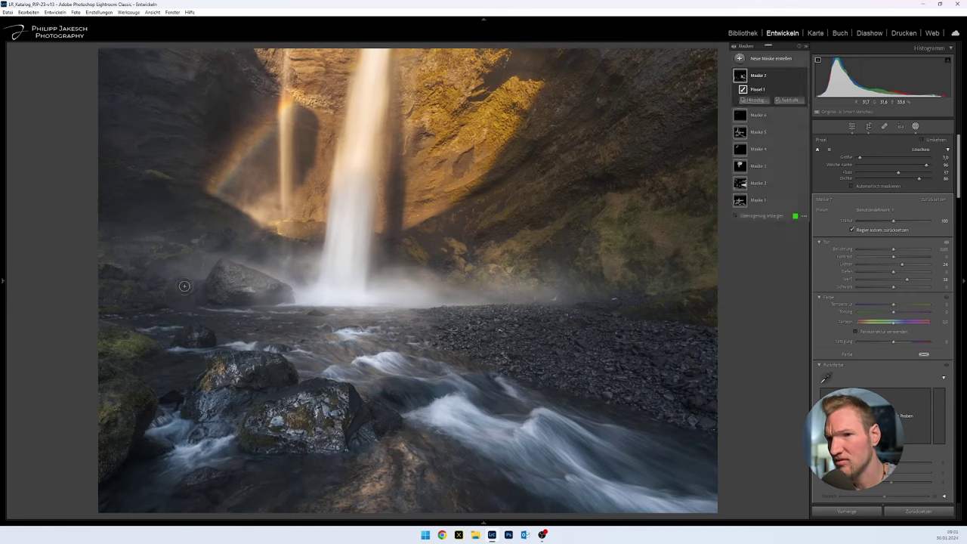
scroll(245, 278, "up", 1)
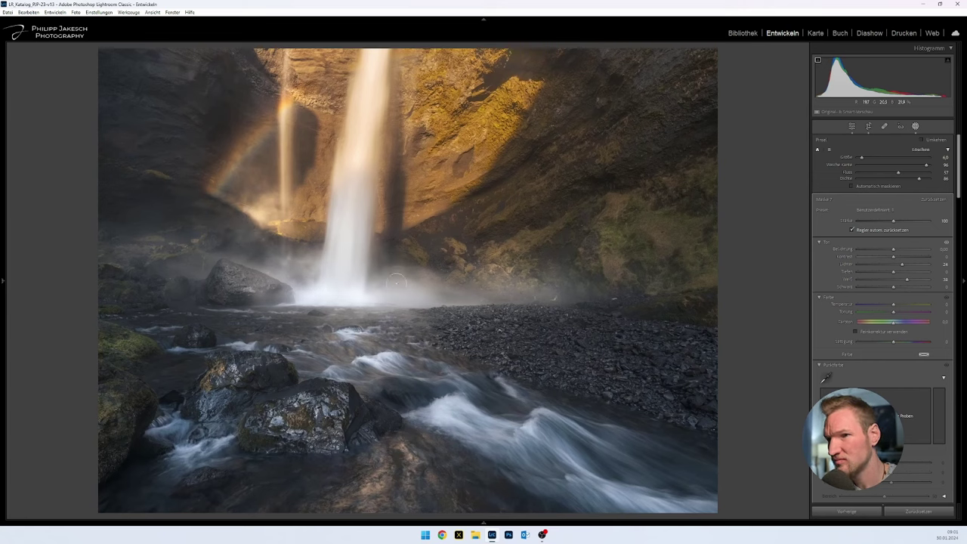
Step: Create a warm brush mask (Temp +28, Tint +17, Whites +22, Saturation +21) over the foreground rocks
left_click(738, 60)
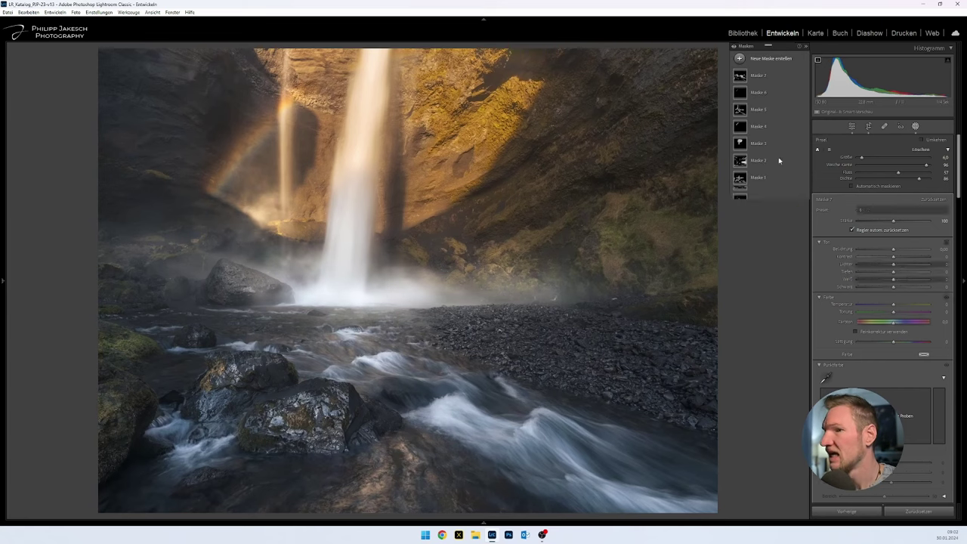
left_click(775, 128)
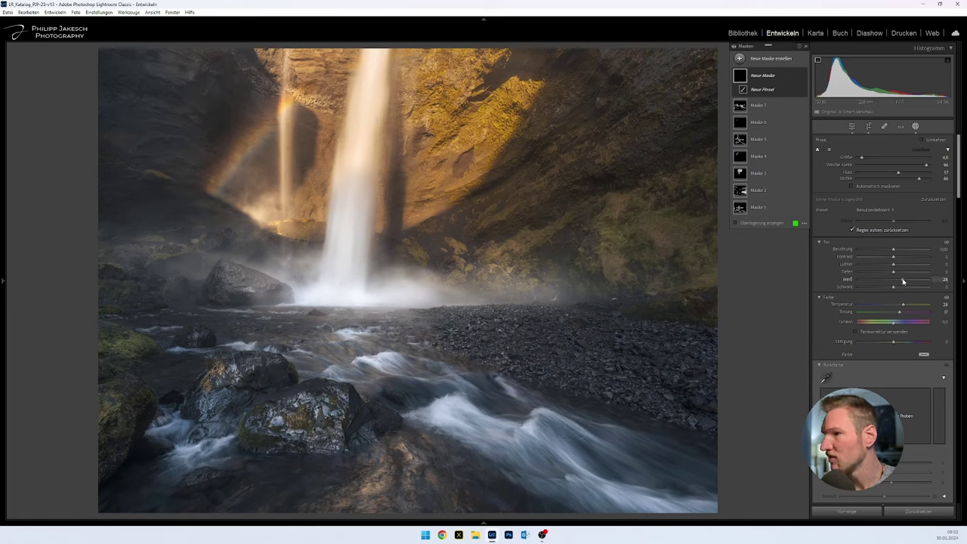
scroll(367, 484, "up", 2)
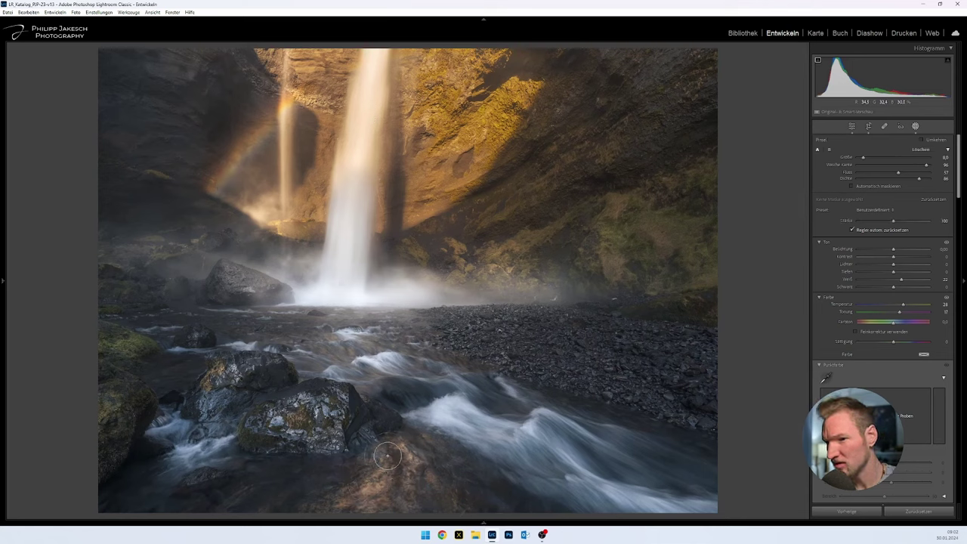
left_click(387, 459)
left_click_drag(895, 343, 901, 342)
scroll(383, 479, "up", 3)
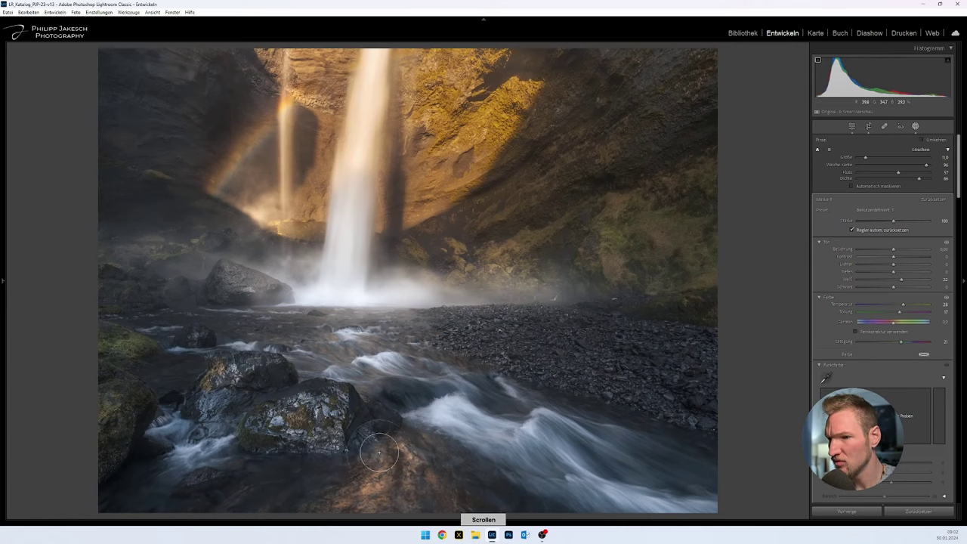
scroll(408, 232, "up", 2)
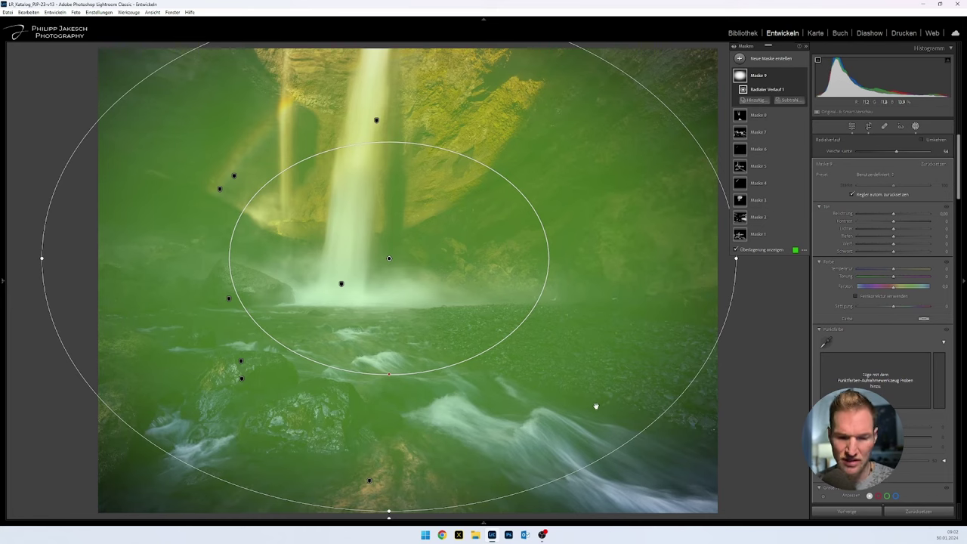
Step: Enlarge, shift and invert the radial gradient, then lower its Exposure to about -0.8
key("ctrl+minus")
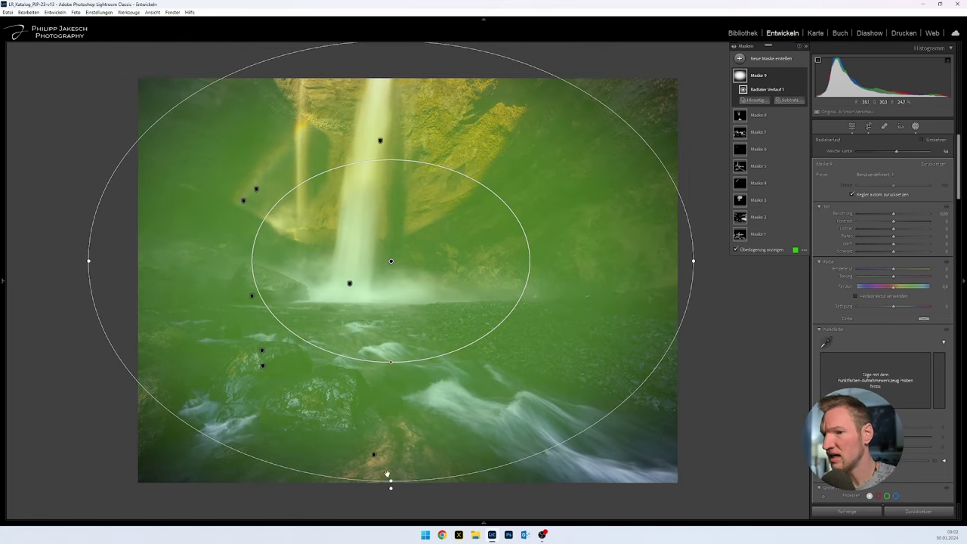
left_click_drag(391, 481, 391, 513)
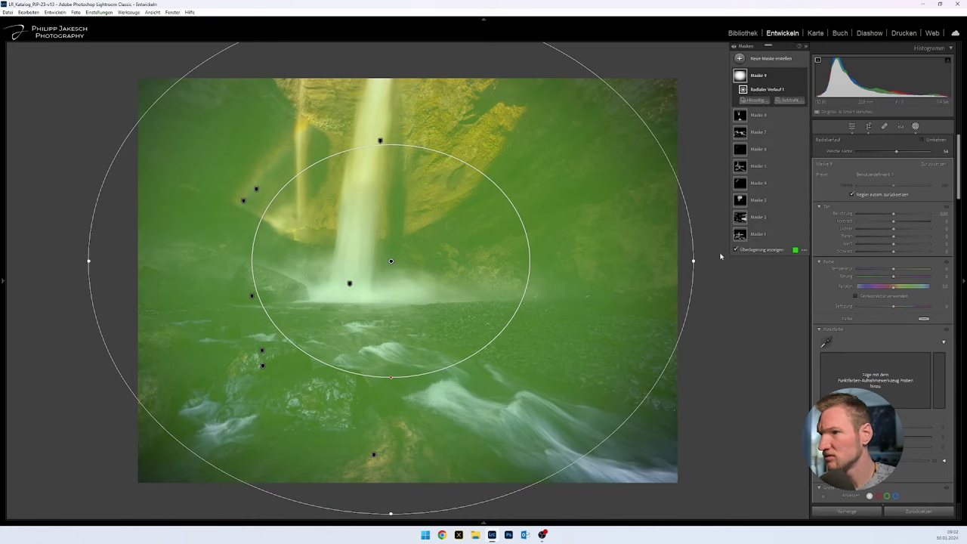
left_click_drag(695, 261, 749, 260)
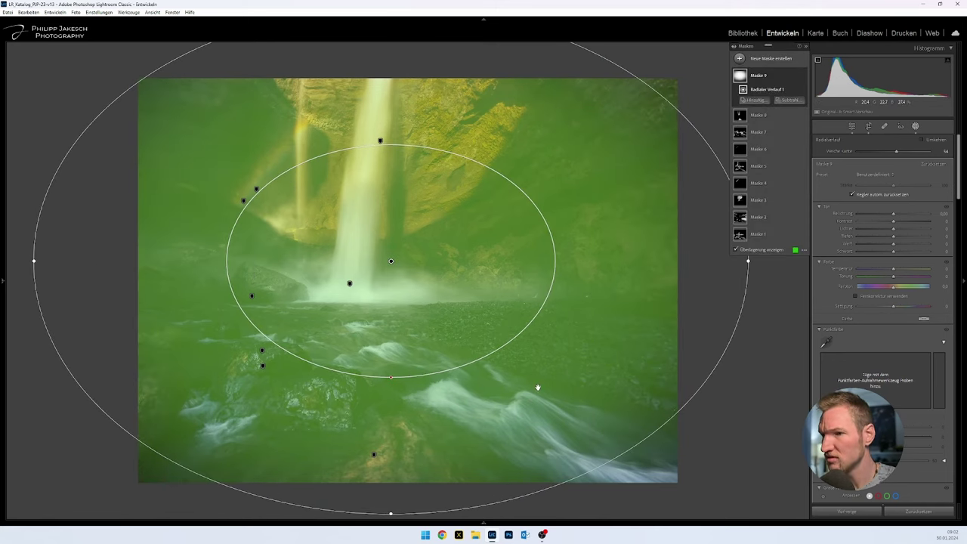
left_click_drag(434, 330, 464, 349)
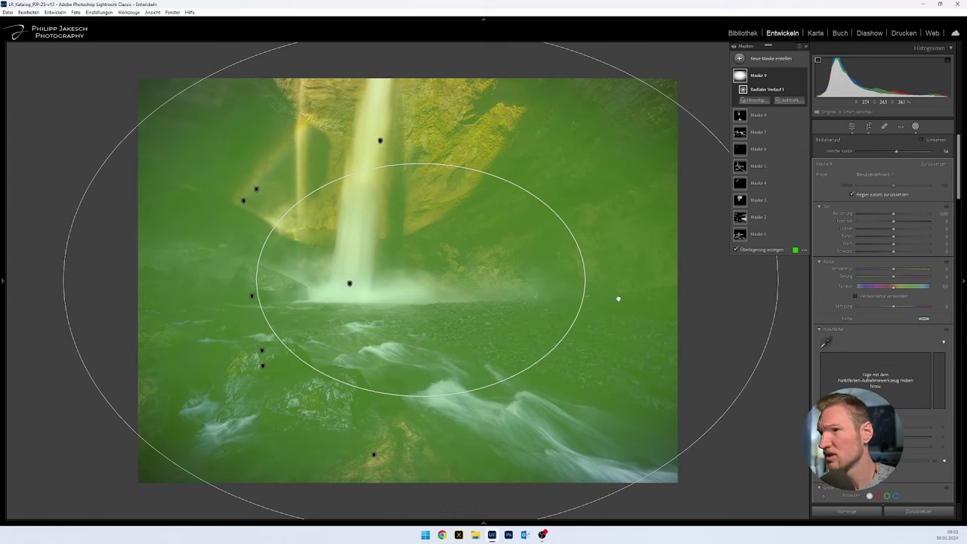
left_click(930, 142)
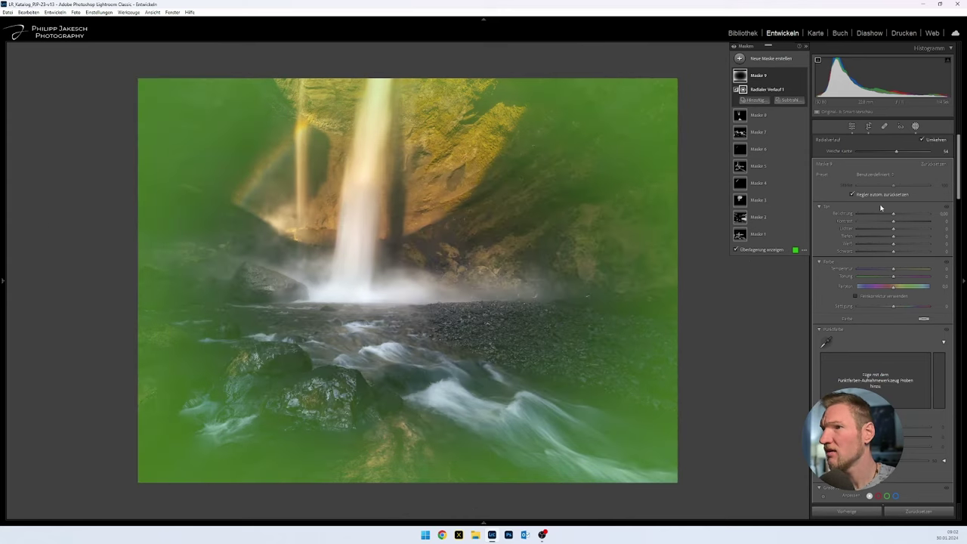
left_click_drag(893, 219, 887, 219)
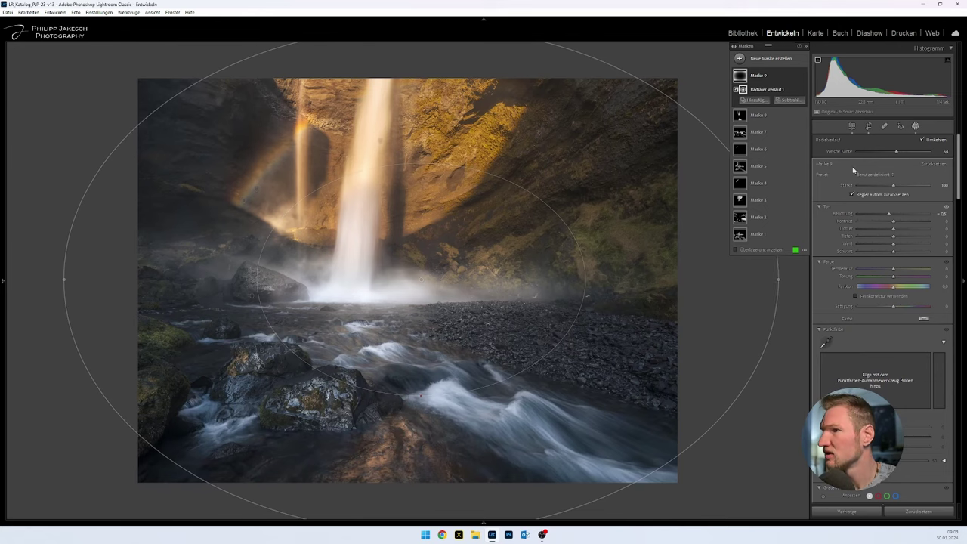
Step: Exit masking, then compare the Epson SC-P900 Premium Luster soft proof on and off, leaving it on
key("shift+w")
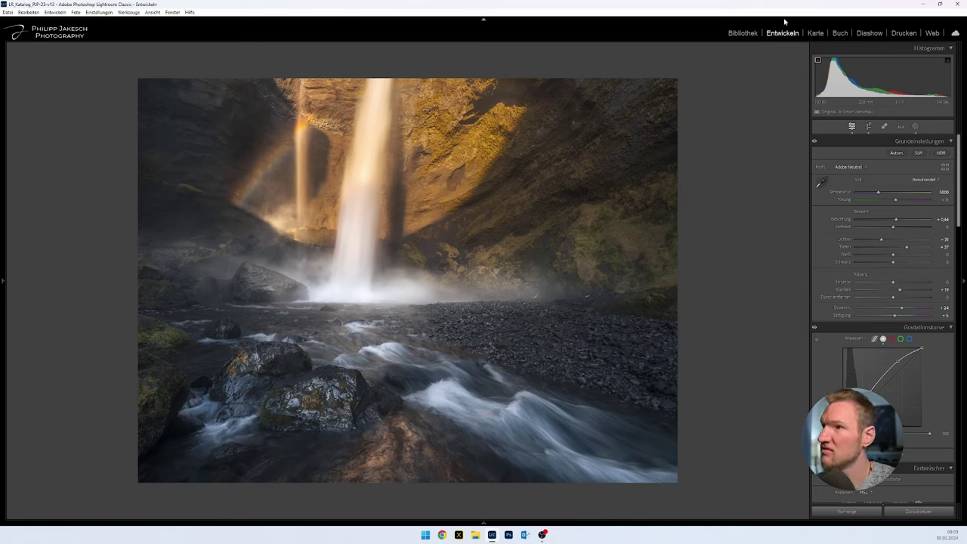
key("s")
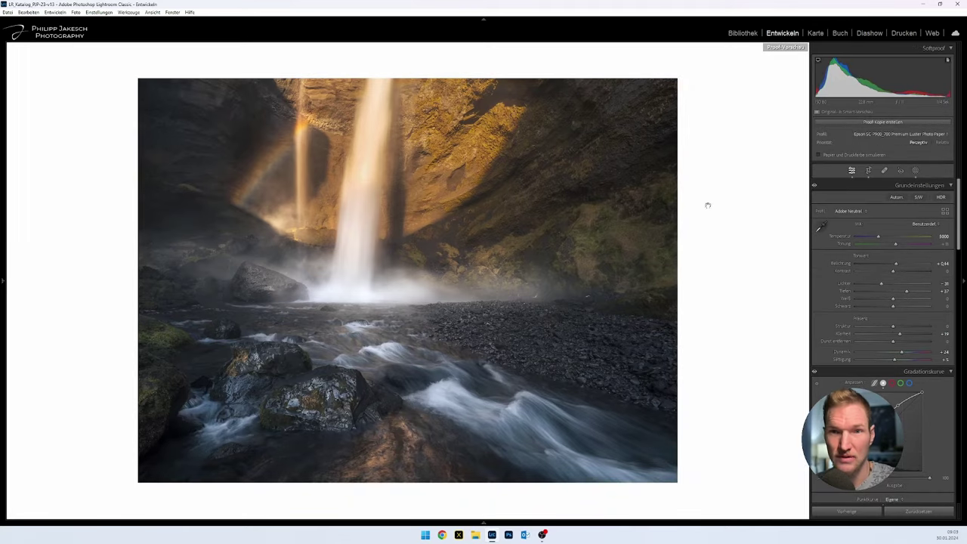
key("s")
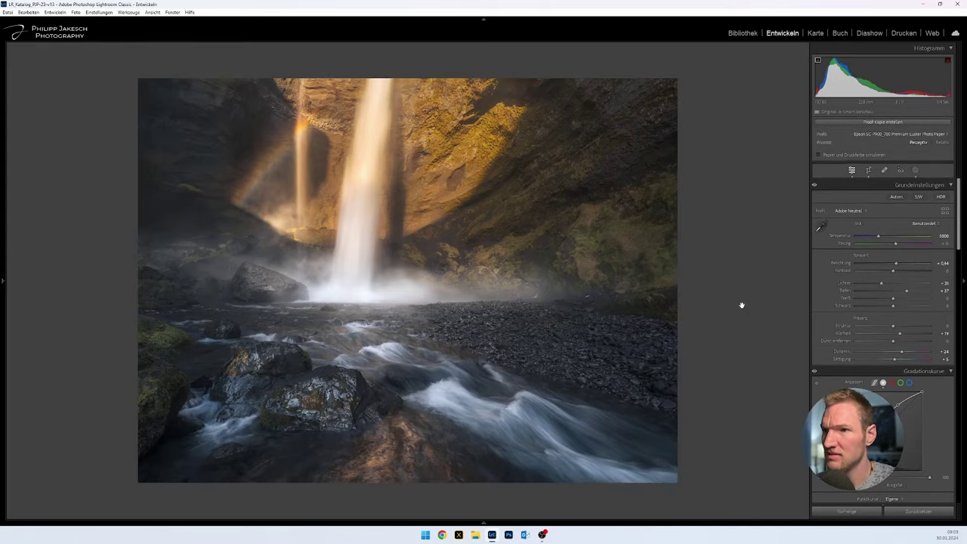
key("s")
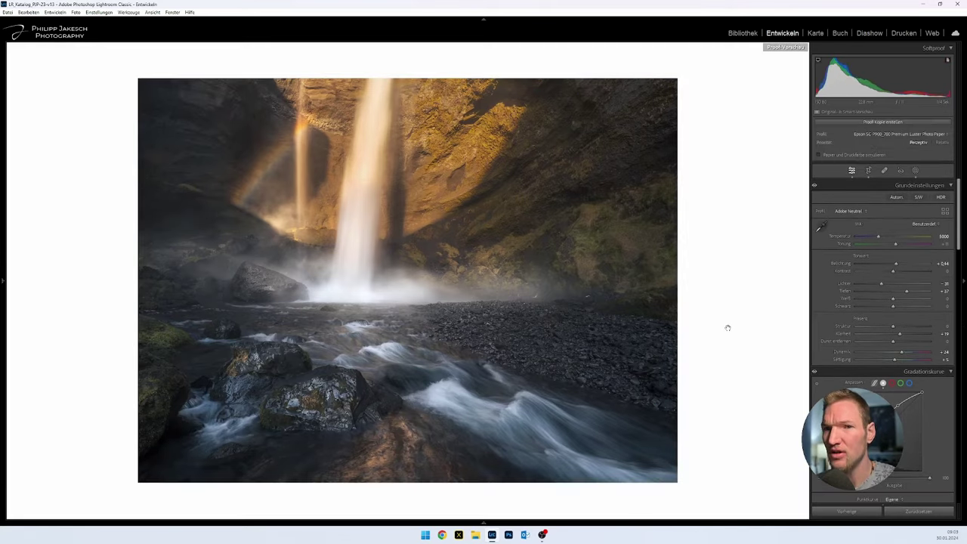
key("s")
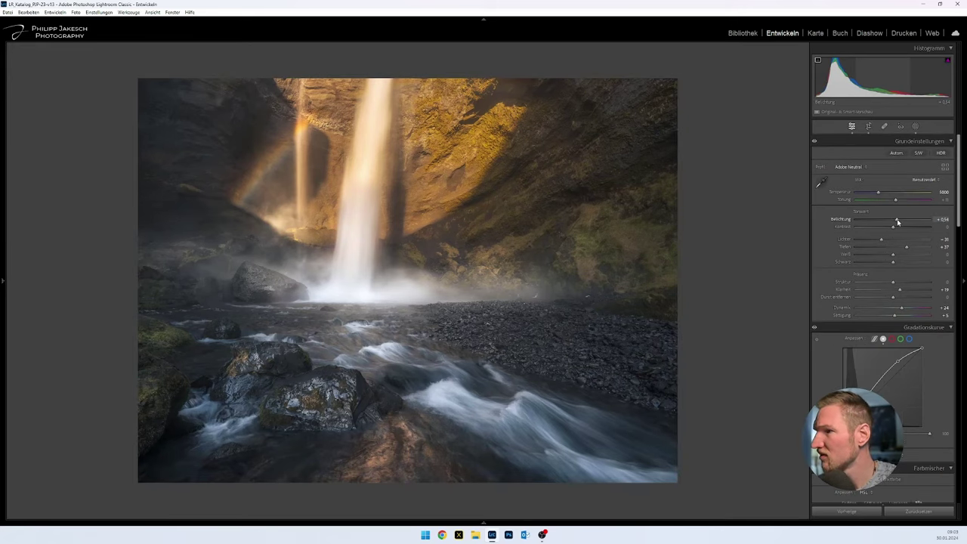
key("s")
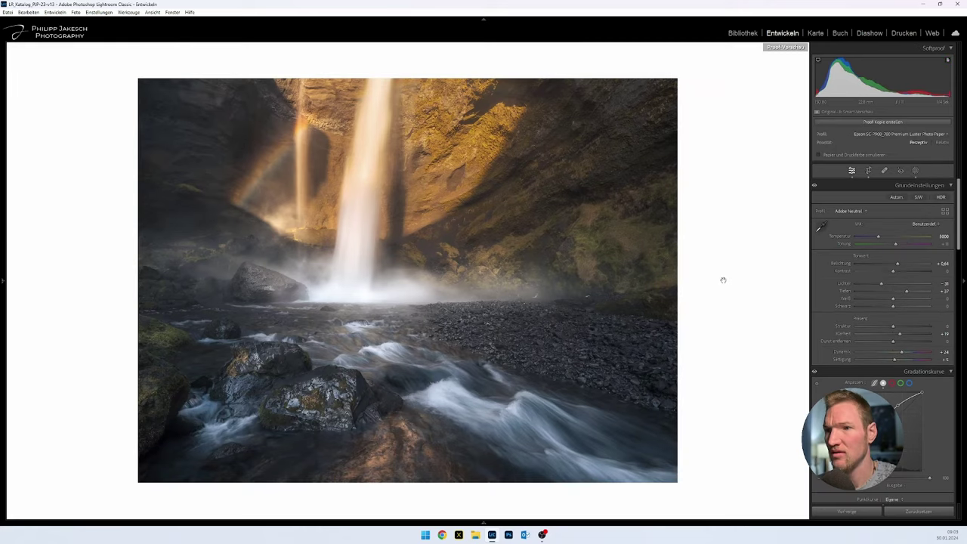
key("s")
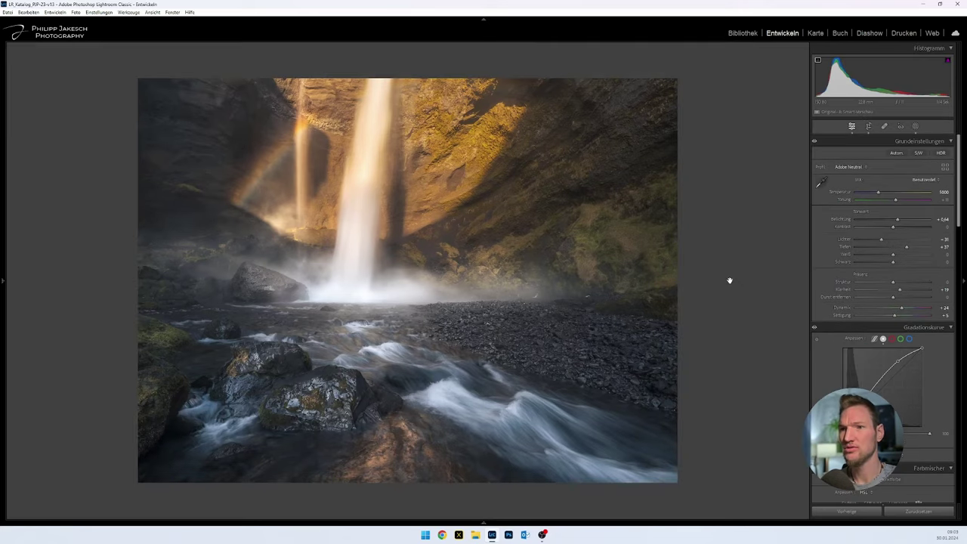
key("s")
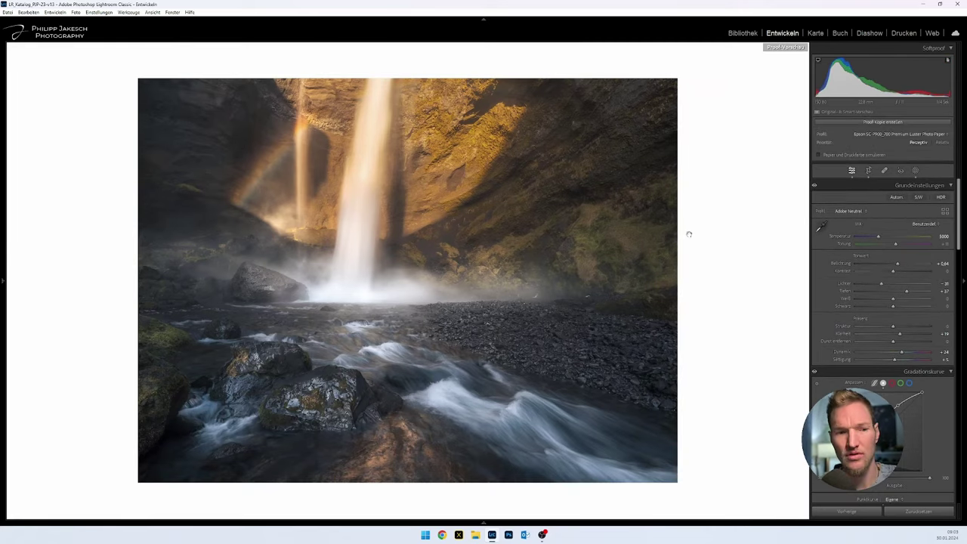